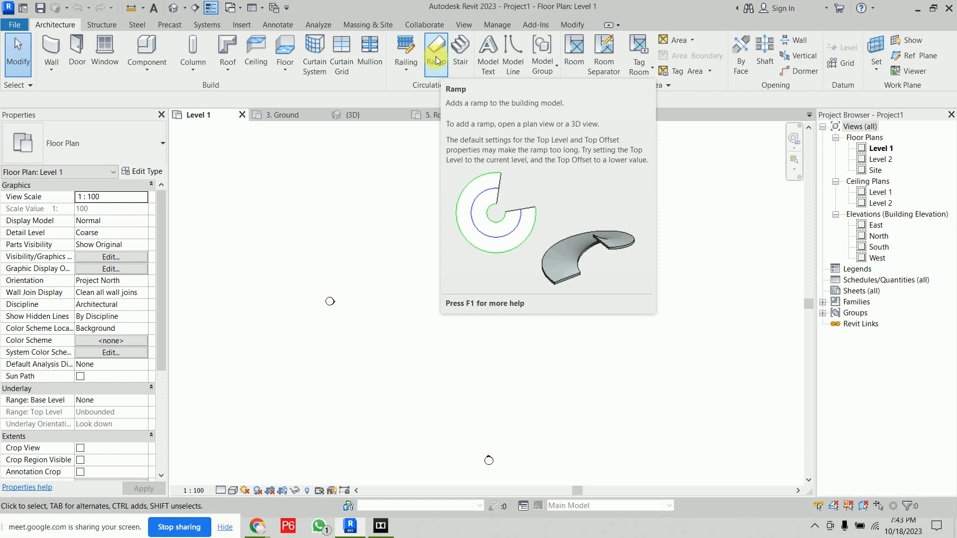
Step: Open the South elevation and set the elevation of Level 2 to 3000 mm
double_click(880, 247)
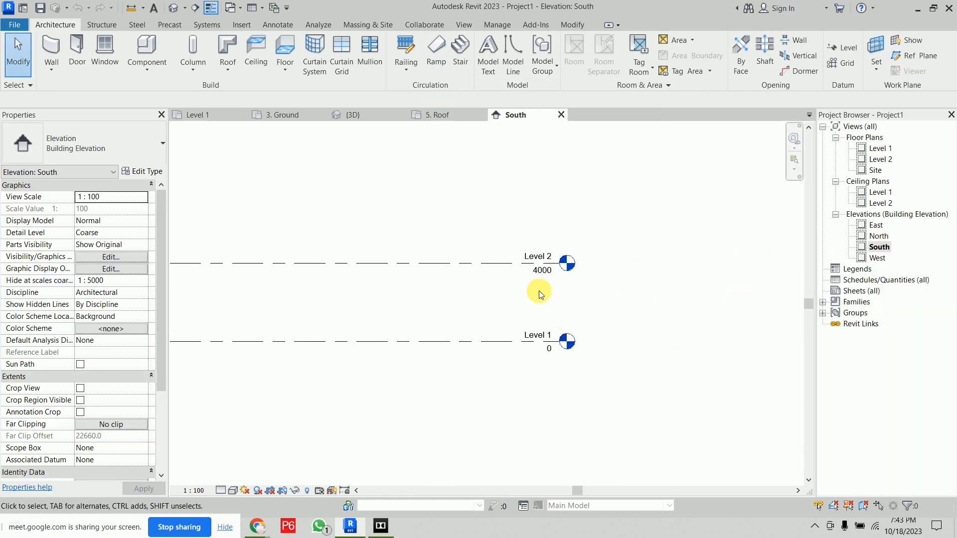
left_click(542, 270)
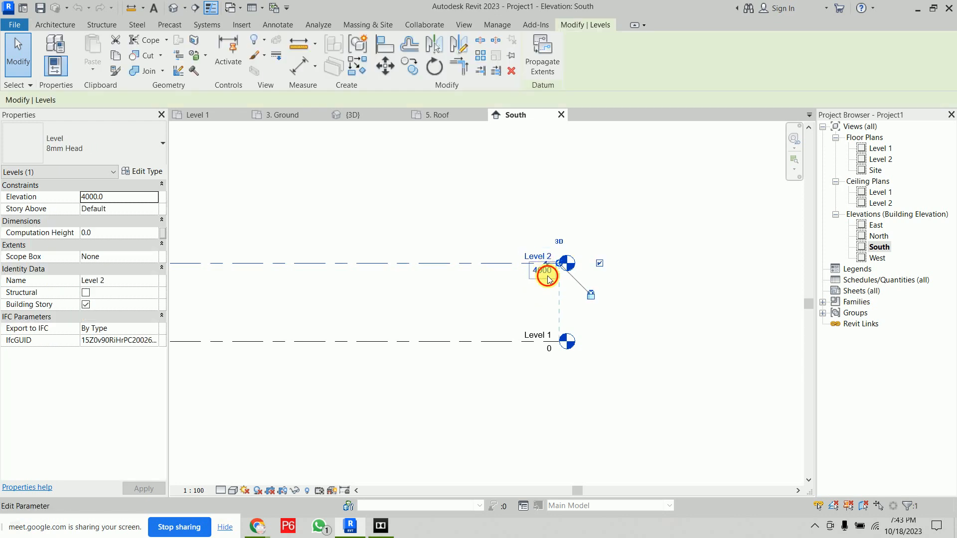
left_click(543, 271)
type("3000")
key("Return")
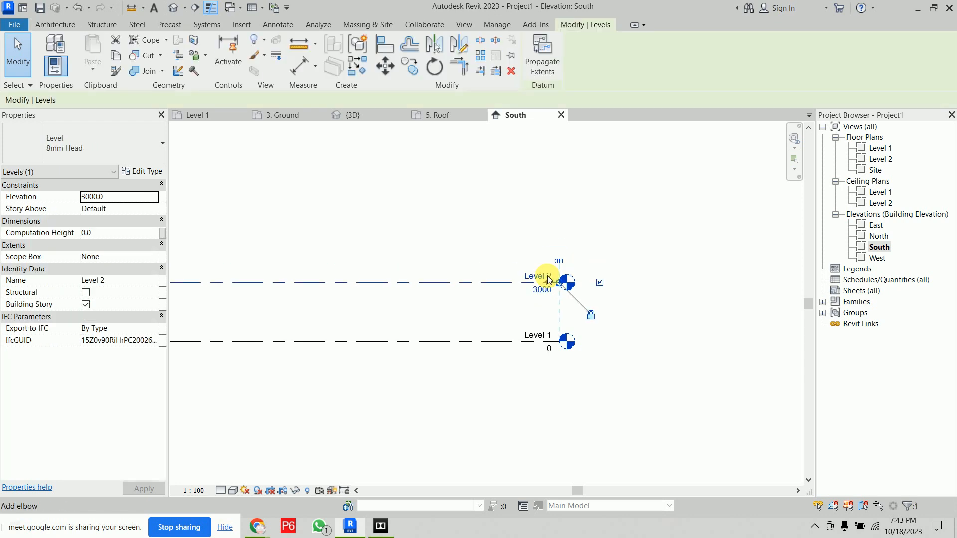
left_click(486, 226)
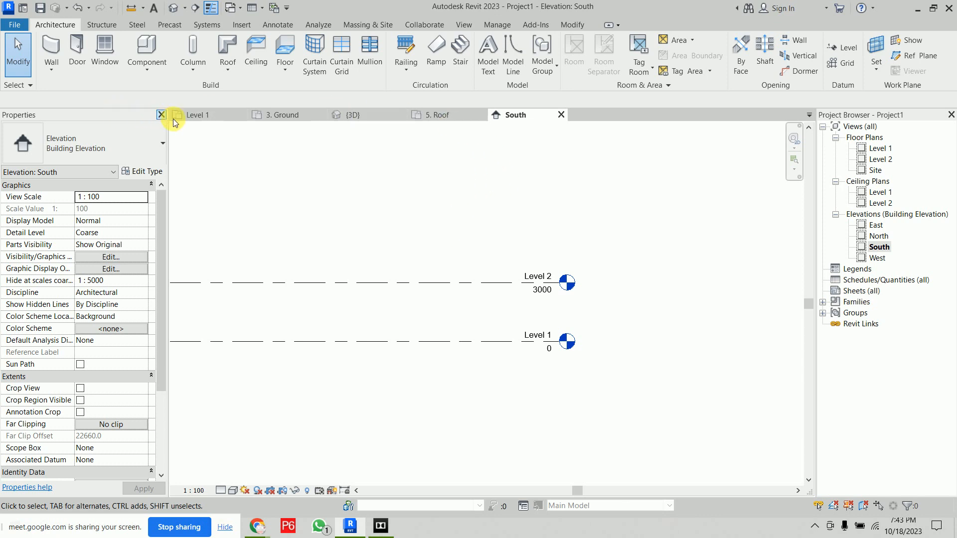
Step: Start a ramp on the Level 1 floor plan and sketch its first straight vertical run, 12000 mm long
left_click(215, 116)
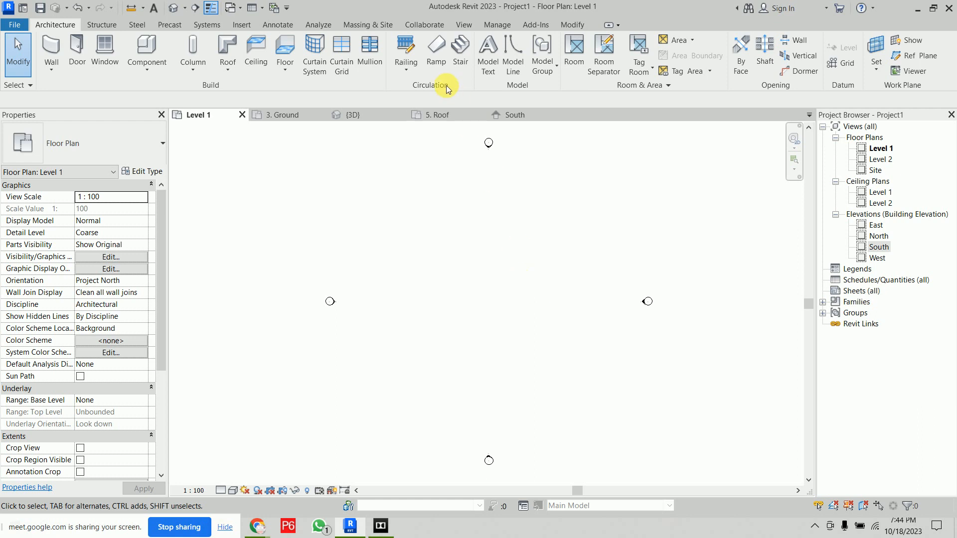
left_click(435, 60)
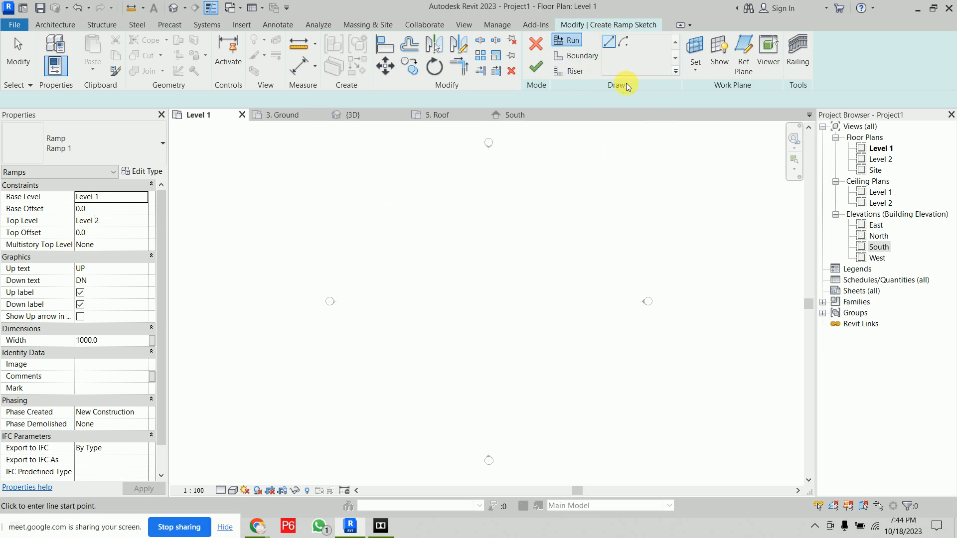
left_click(544, 344)
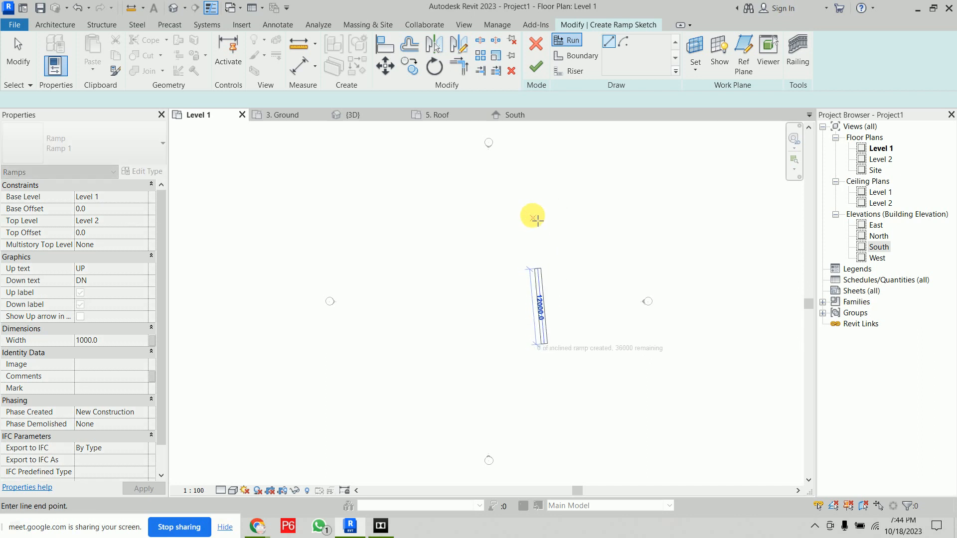
scroll(547, 319, "up", 5)
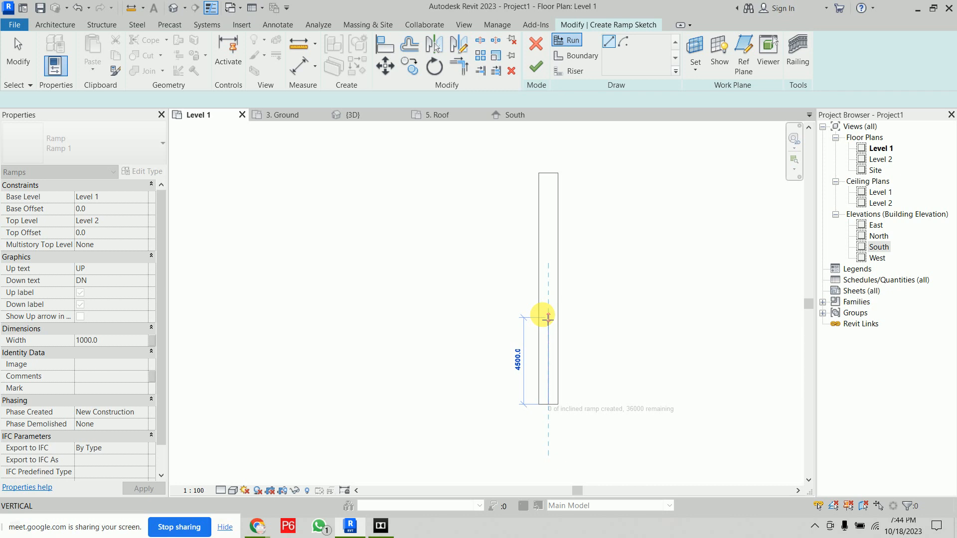
left_click(554, 171)
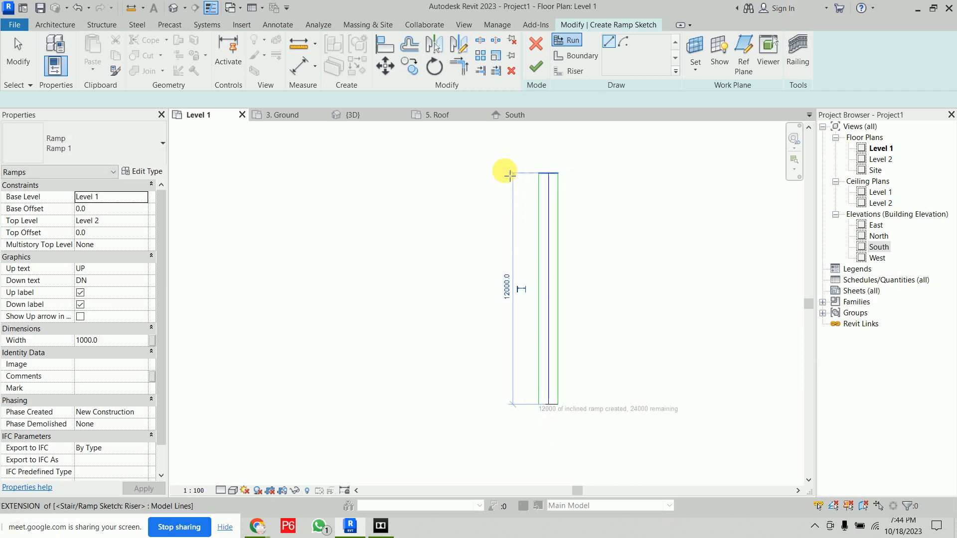
Step: Add two more parallel 12000 mm runs to the left of the first, alternating direction, and finish the ramp
left_click(488, 173)
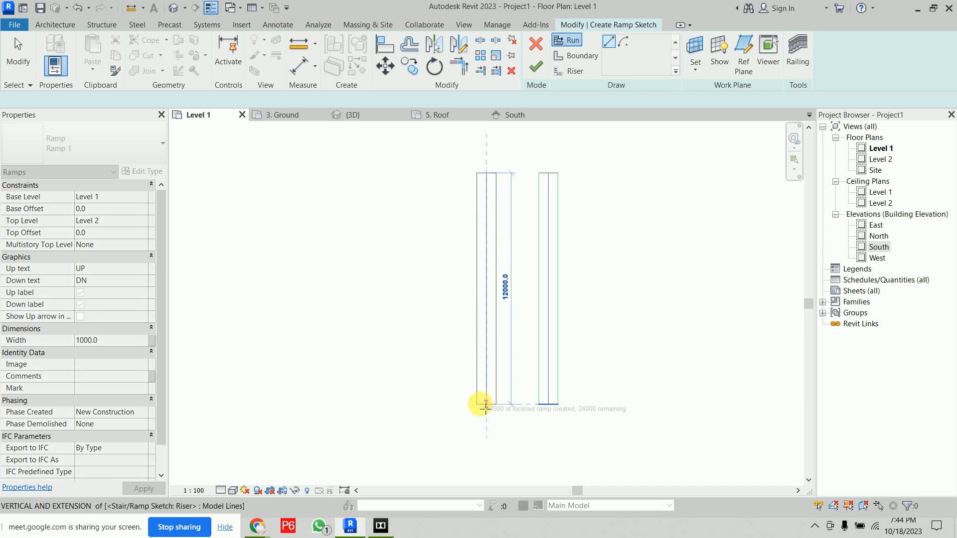
left_click(485, 418)
left_click(441, 404)
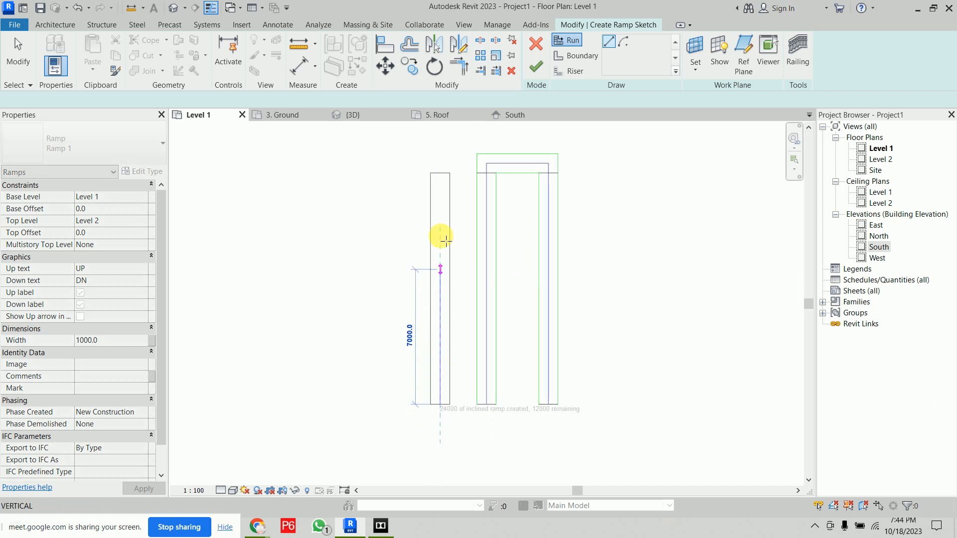
left_click(434, 169)
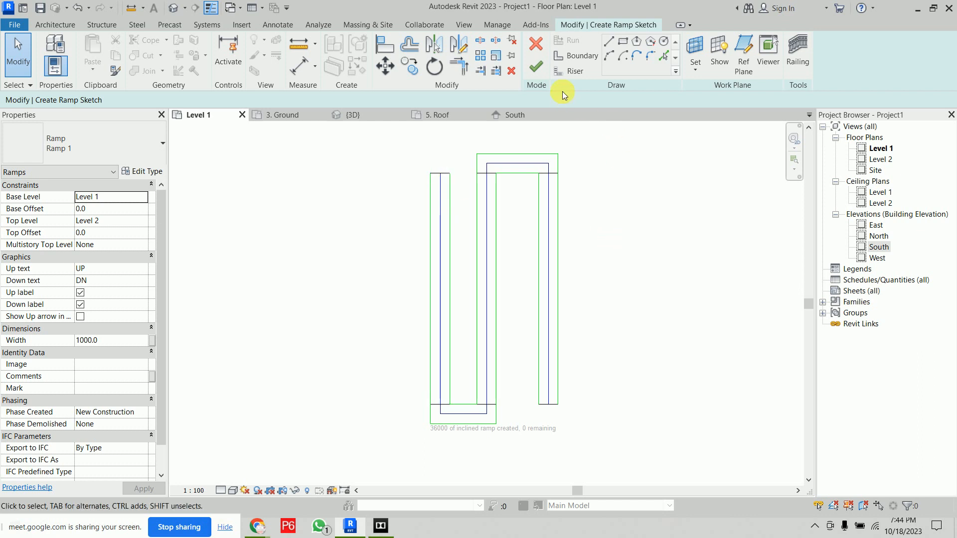
left_click(536, 68)
left_click(659, 286)
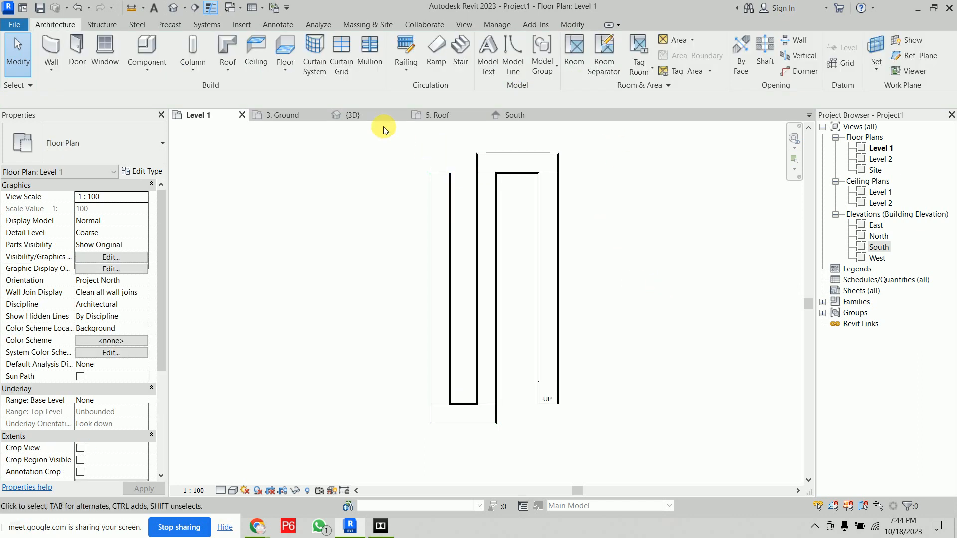
Step: Open the default 3D view of the ramp, with the detail level set to Fine and the visual style to Shaded
left_click(173, 8)
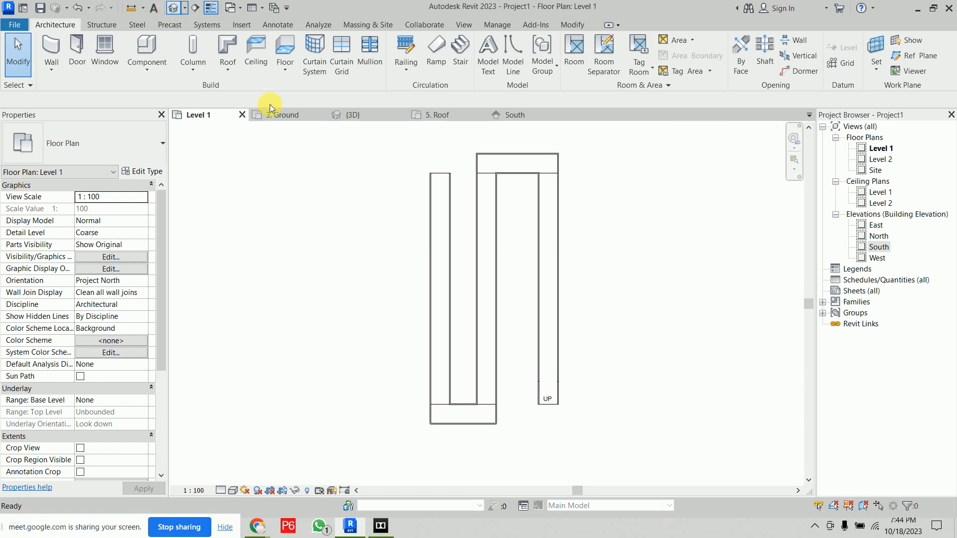
middle_click_drag(584, 400, 747, 366, "shift")
left_click(220, 491)
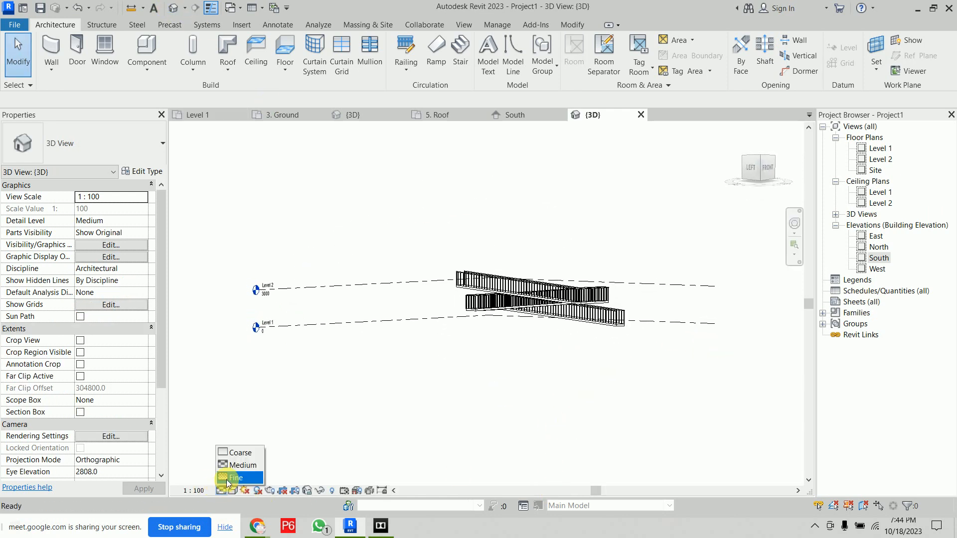
left_click(234, 481)
left_click(233, 490)
left_click(255, 453)
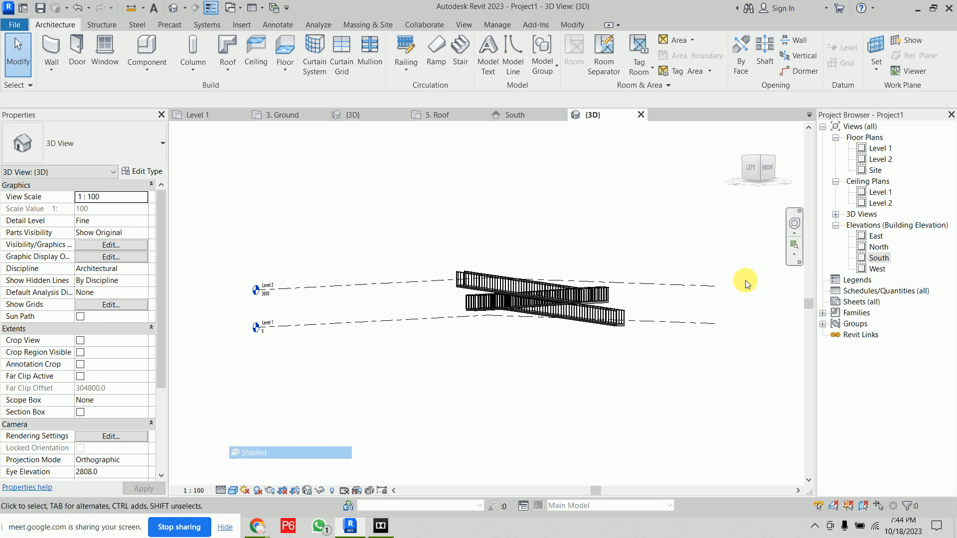
Step: Open the East elevation and delete the three-run ramp together with its railings
double_click(876, 236)
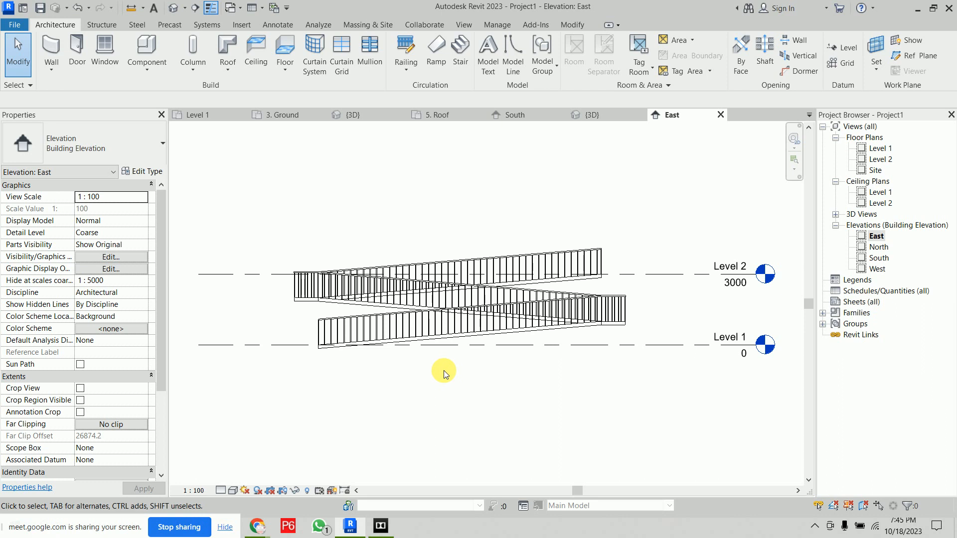
left_click_drag(244, 221, 660, 407)
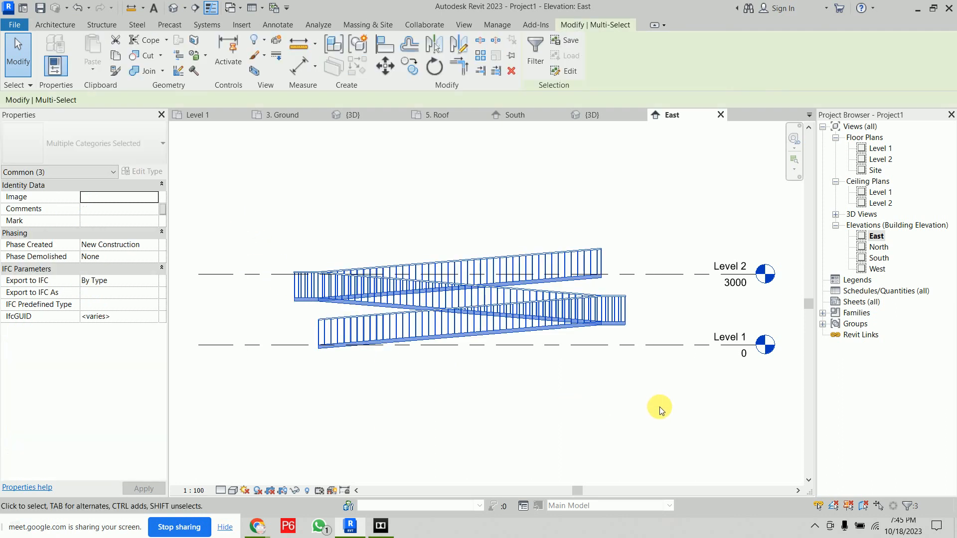
key("Delete")
Step: Start a new ramp on the Level 1 floor plan and set the Ramp 1 type's Maximum Incline Length to 18000 mm
left_click(879, 148)
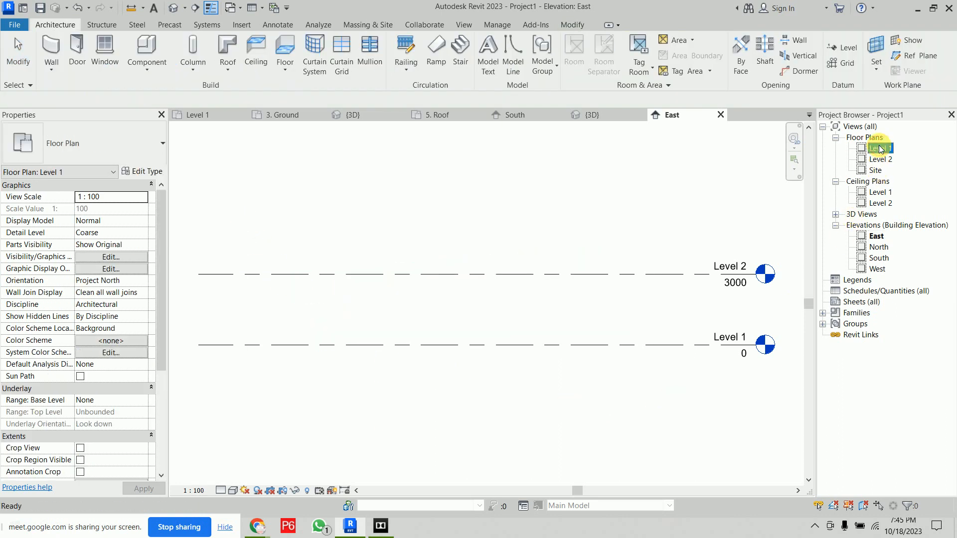
double_click(879, 149)
left_click(436, 52)
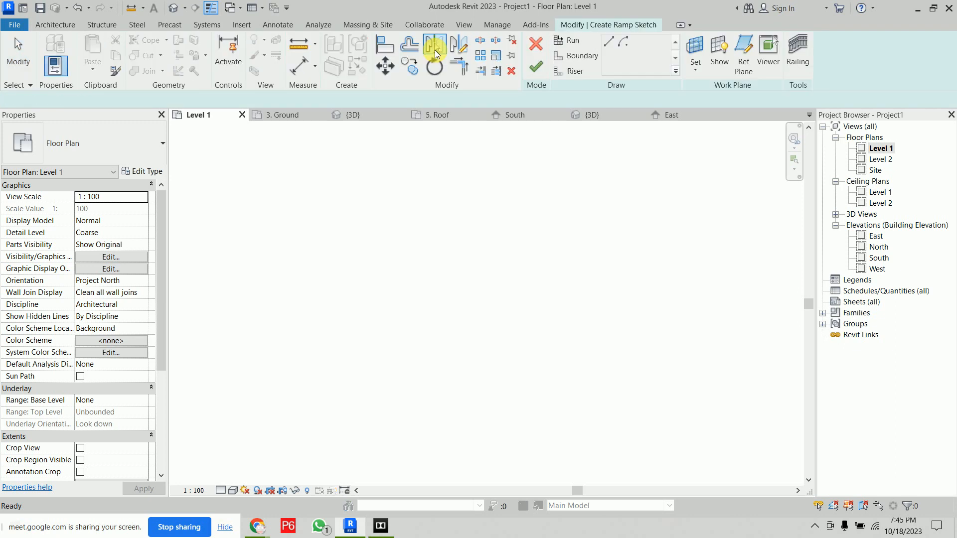
left_click(141, 173)
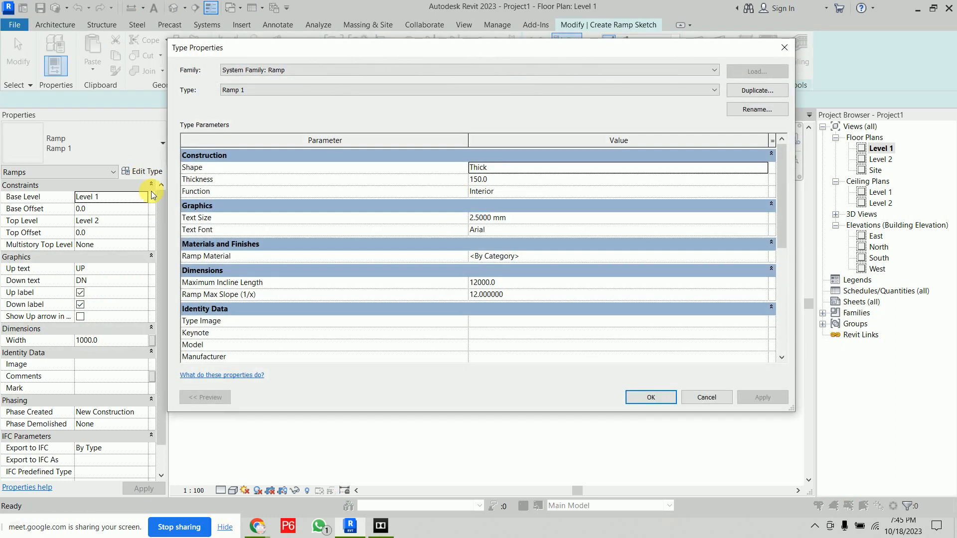
left_click(551, 285)
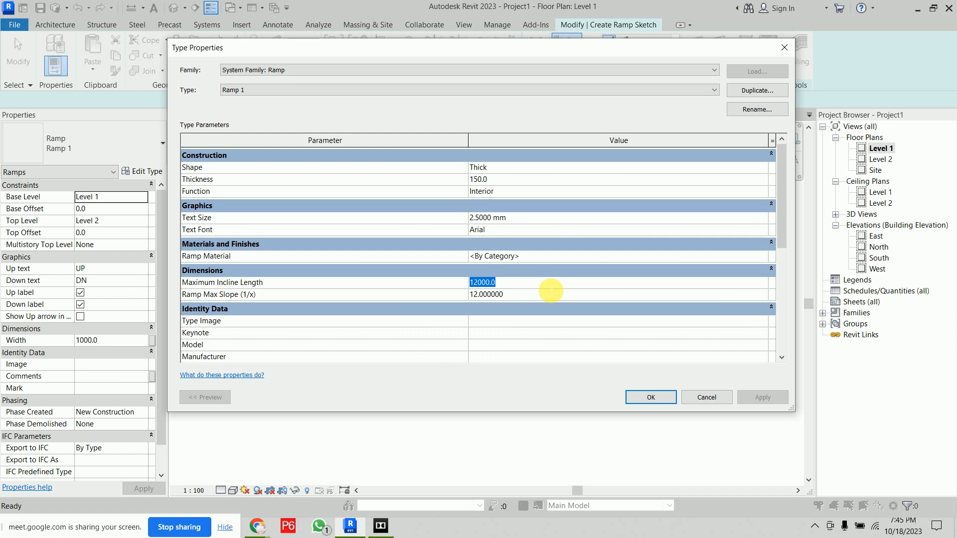
type("18000")
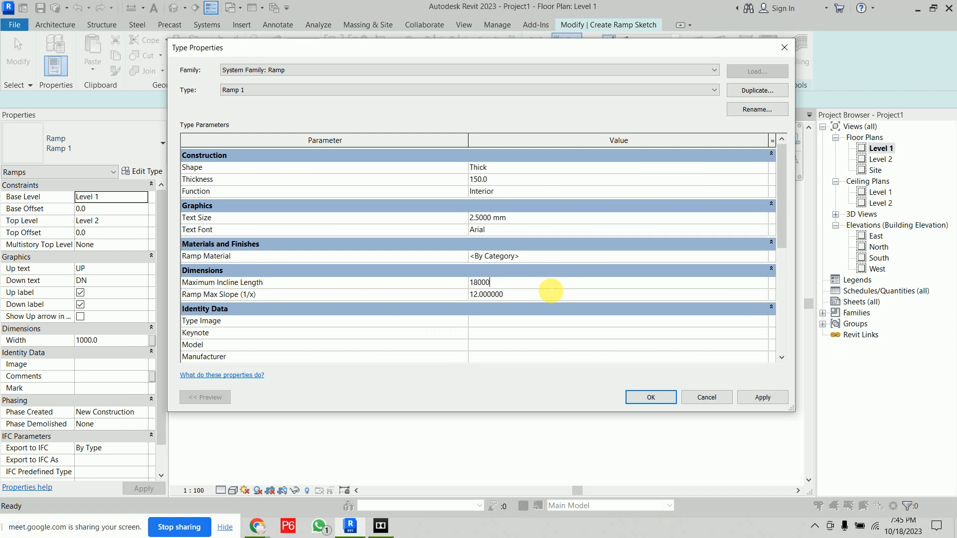
key("Return")
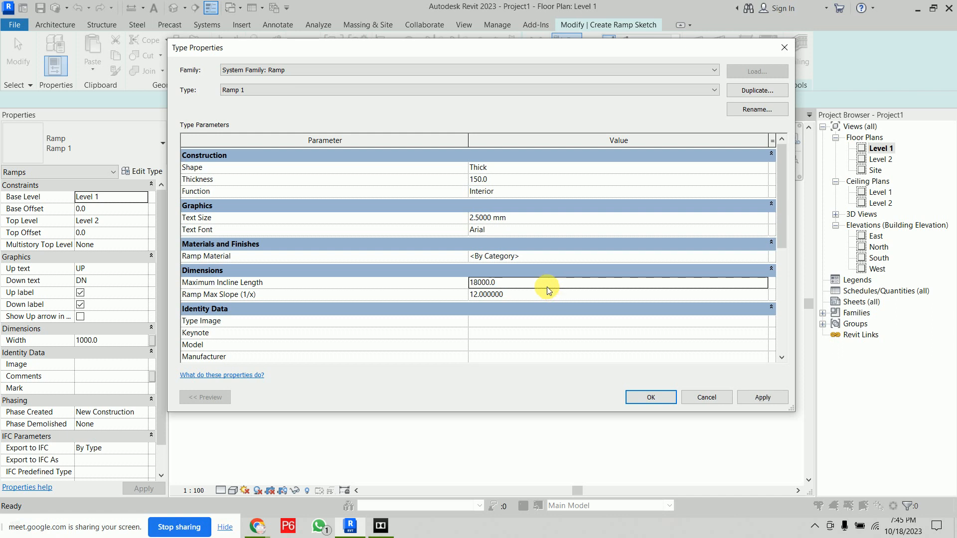
left_click(652, 398)
Step: Sketch two parallel vertical ramp runs, each 18000 mm long, the second left of the first in the opposite direction, and finish the ramp
left_click(562, 397)
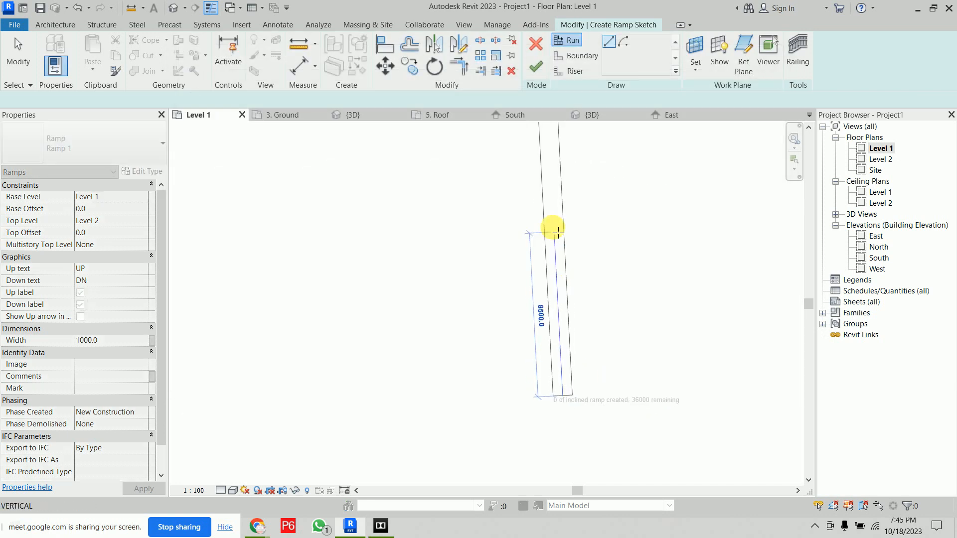
scroll(573, 260, "down", 2)
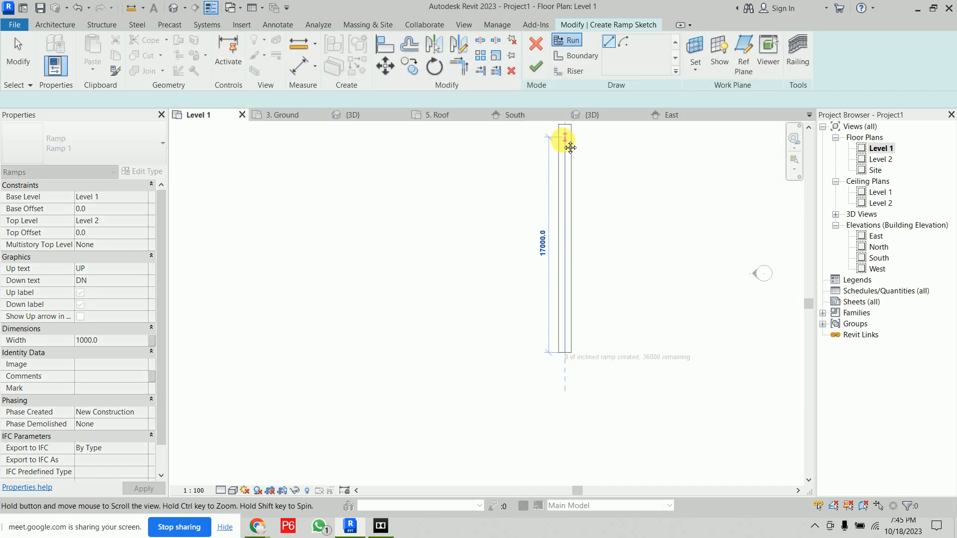
middle_click_drag(570, 147, 553, 213)
left_click(553, 201)
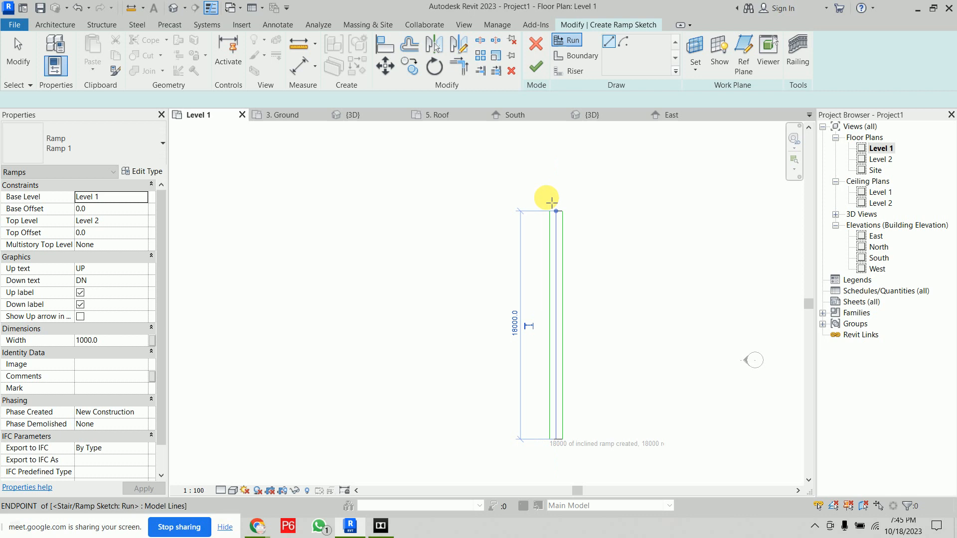
left_click(514, 212)
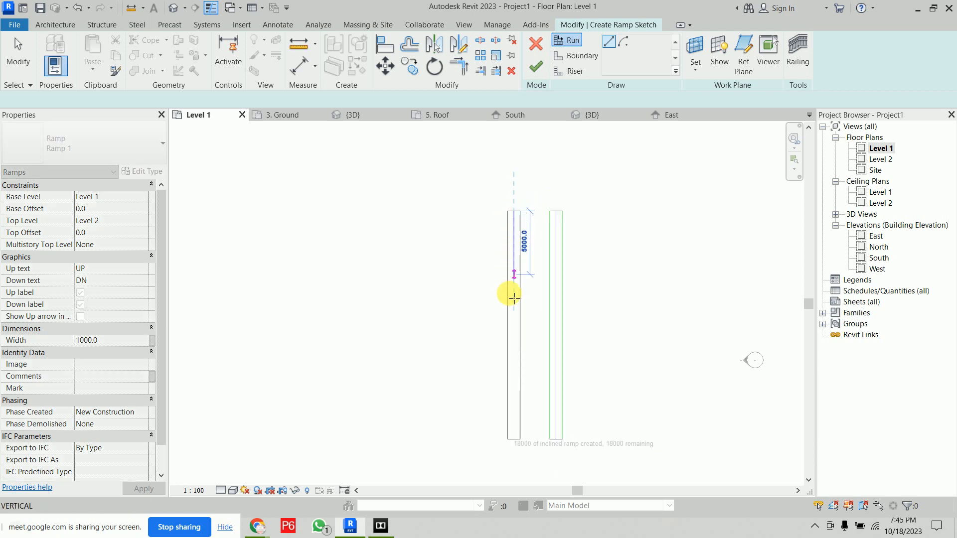
left_click(514, 464)
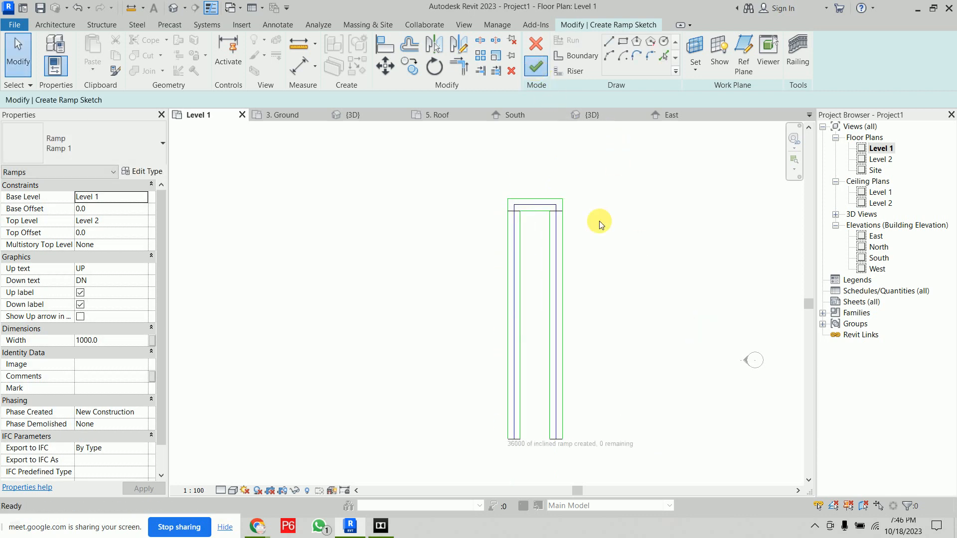
left_click(678, 331)
Step: Close the 3D view of the 26-09-2023 project and examine the two-run ramp in Project1's East elevation
left_click(371, 118)
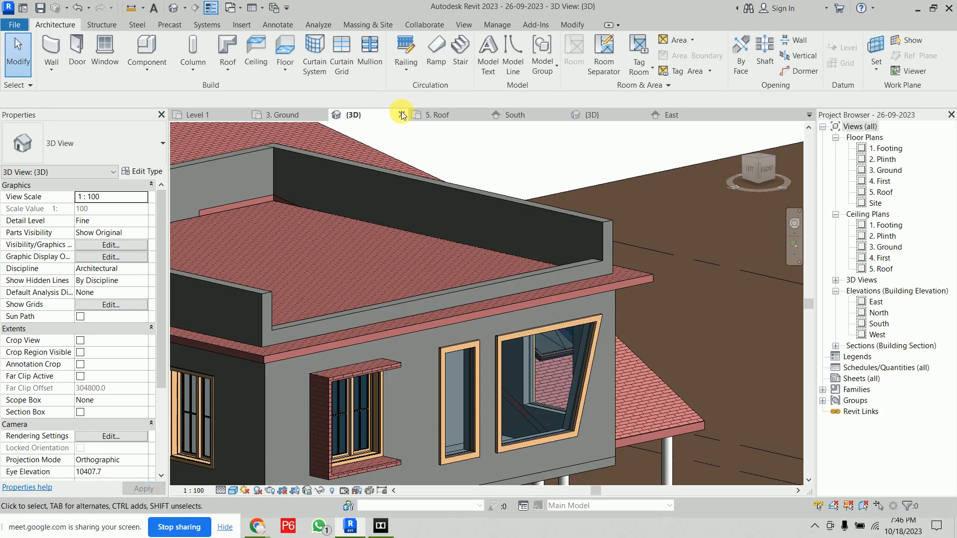
left_click(402, 115)
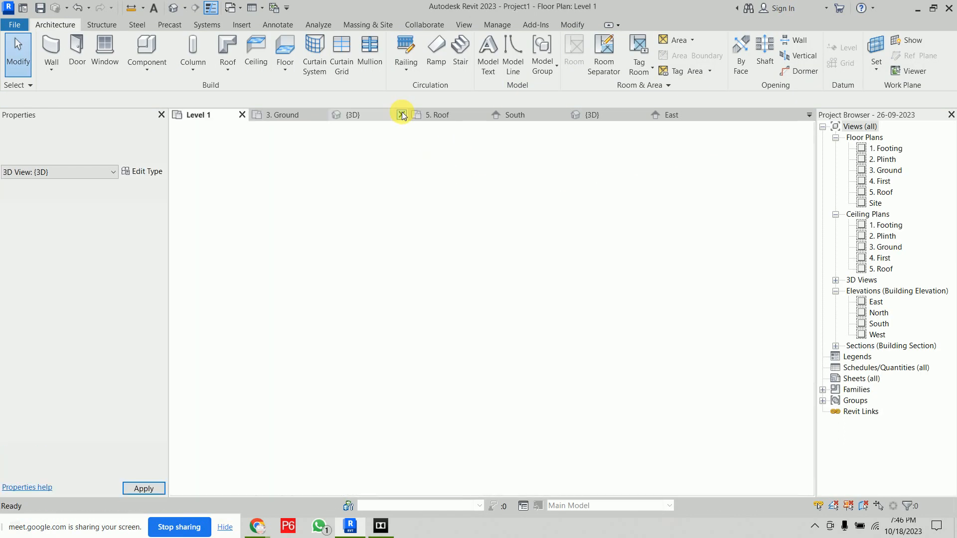
left_click(666, 115)
left_click(514, 120)
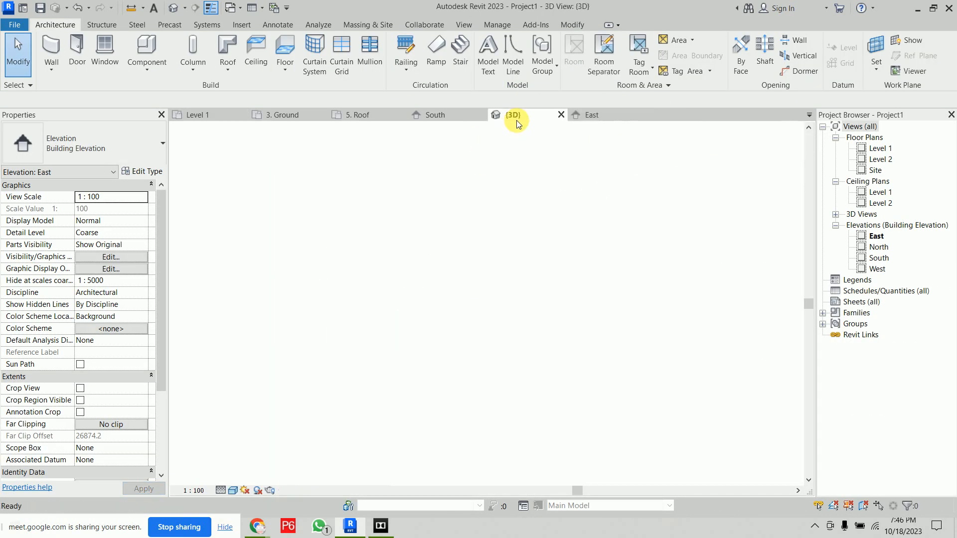
left_click(603, 118)
middle_click_drag(558, 402, 504, 366)
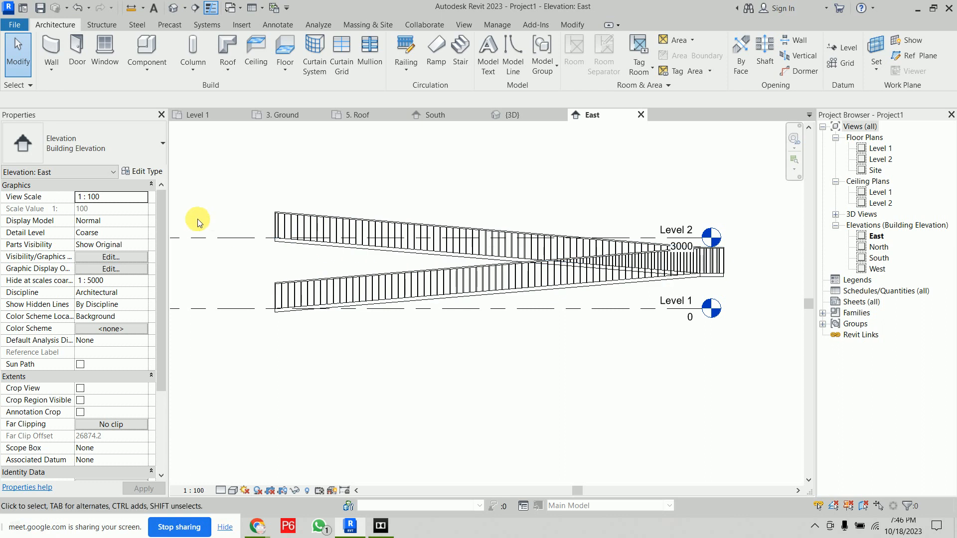
Step: Open the Level 1 floor plan and delete the ramp with two equal 18000 mm runs
left_click(214, 116)
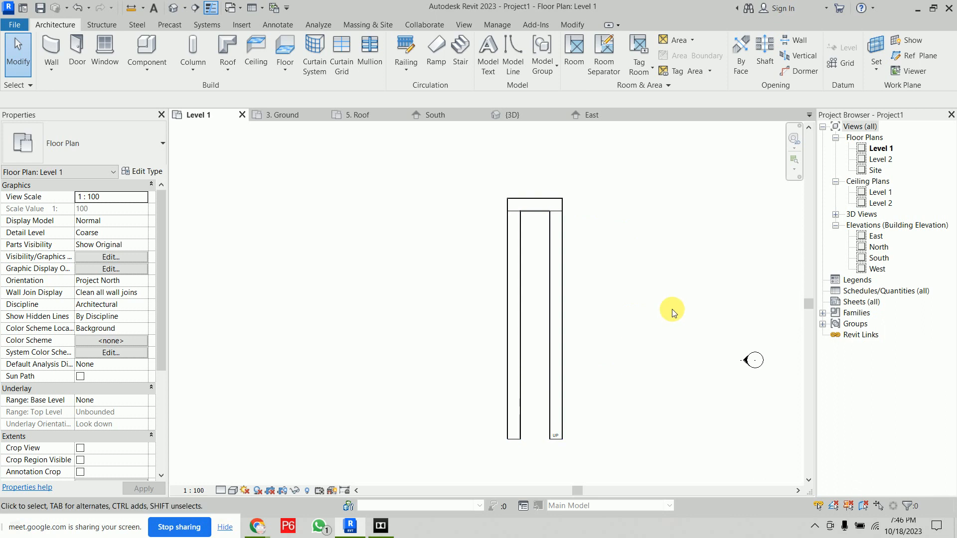
scroll(646, 307, "down", 3)
middle_click_drag(639, 299, 523, 221)
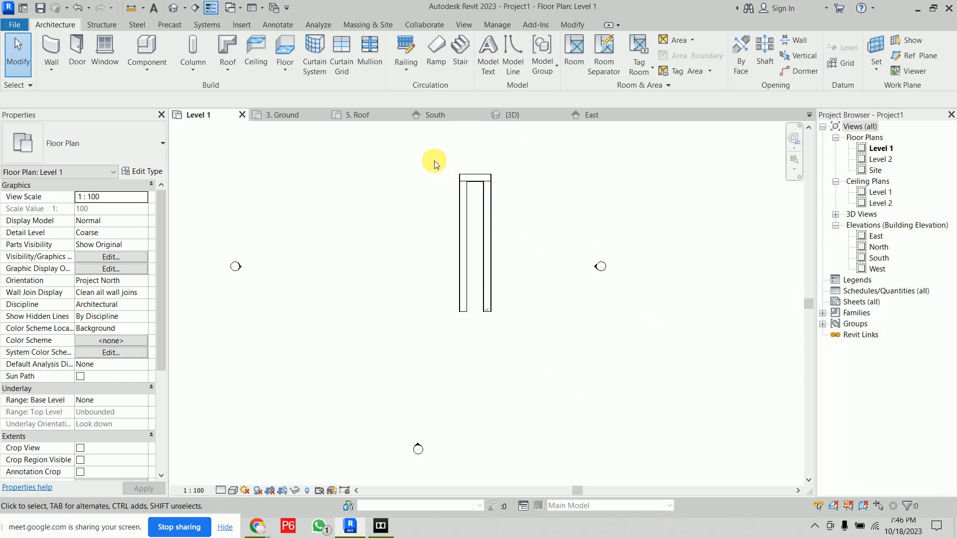
left_click_drag(434, 164, 524, 371)
key("Delete")
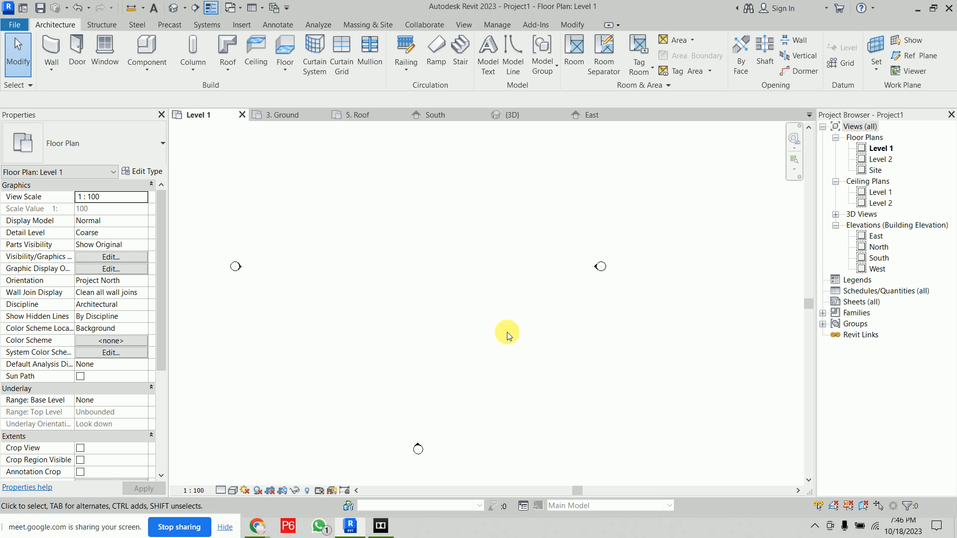
Step: Start a new ramp on Level 1 with the Ramp 1 type's Ramp Max Slope (1/x) set to 15 and try a vertical run
left_click(433, 48)
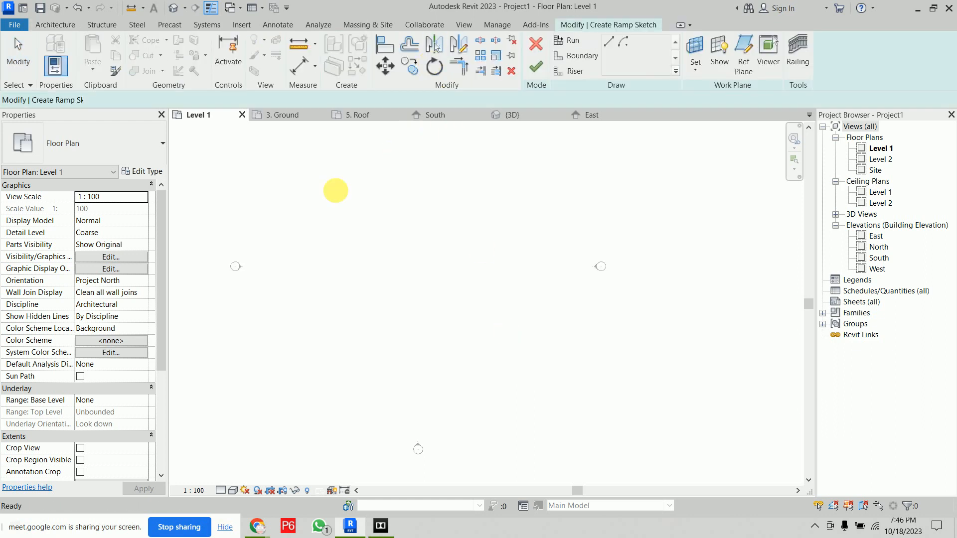
left_click(141, 172)
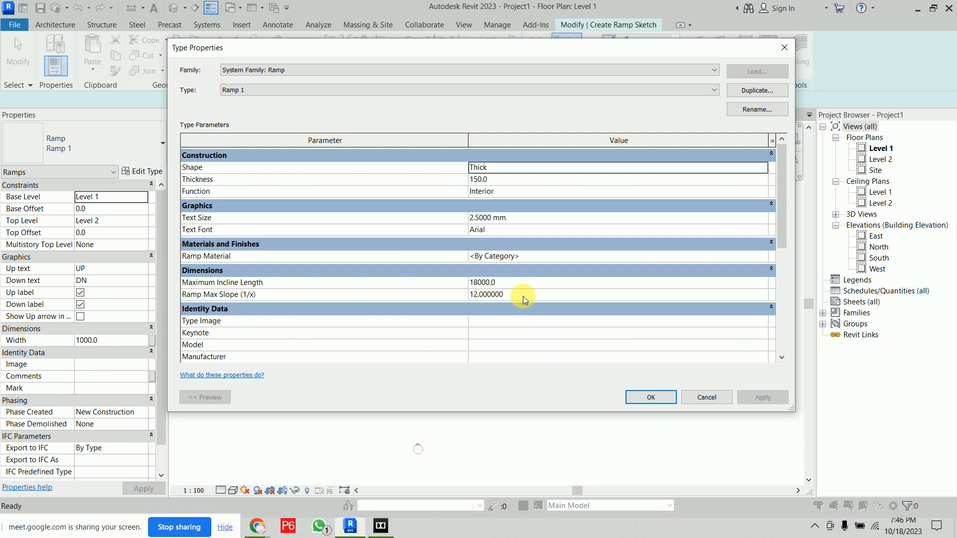
left_click(534, 300)
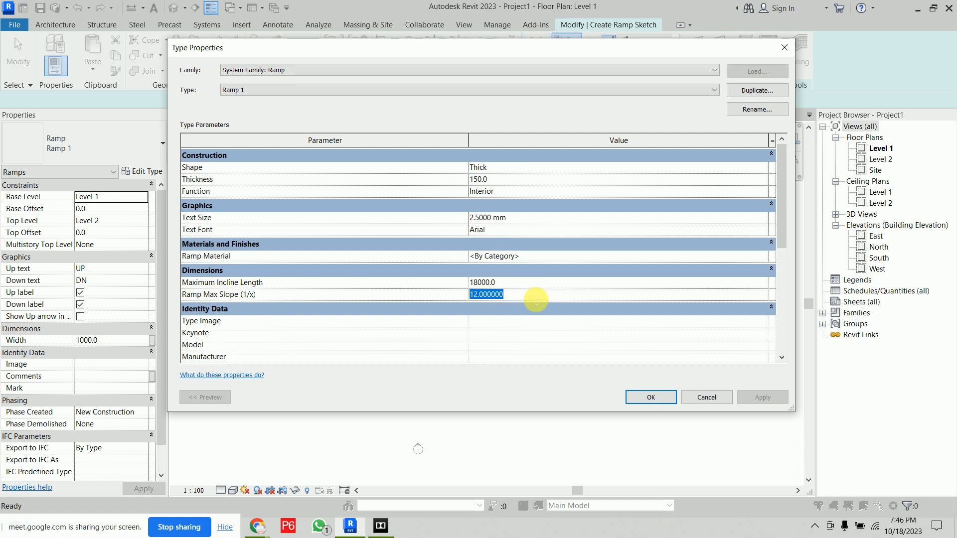
type("15")
left_click(533, 300)
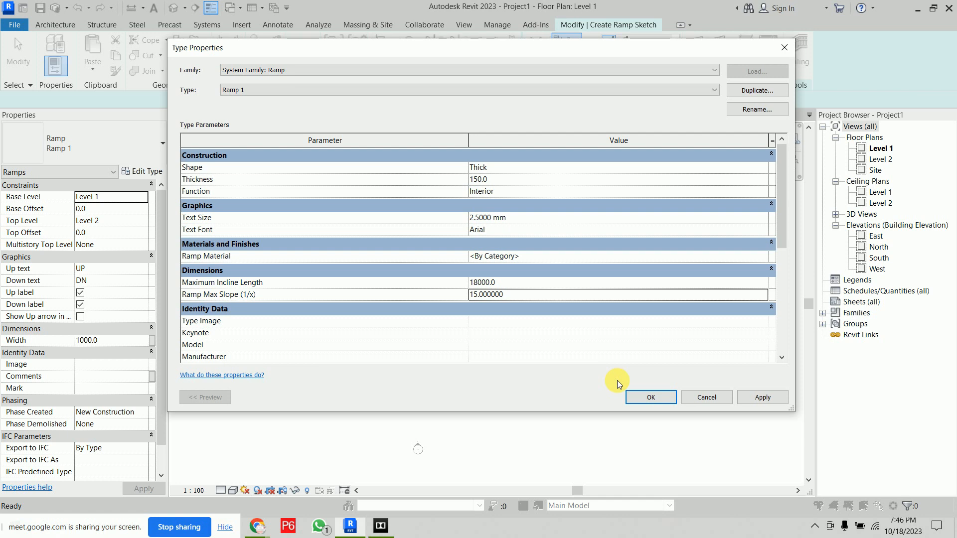
left_click(655, 397)
left_click(455, 359)
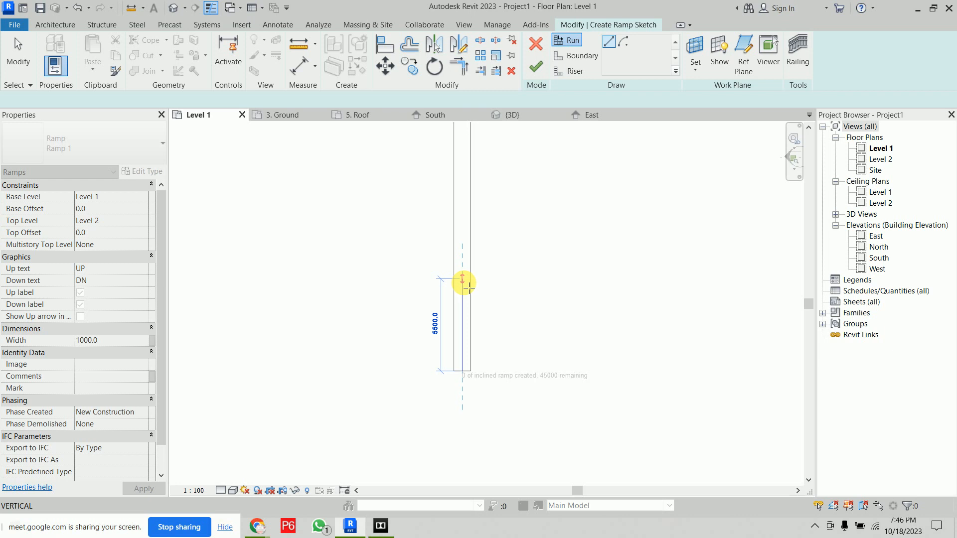
key("Escape")
Step: Set the Ramp 1 type's Ramp Max Slope (1/x) to 9
left_click(140, 173)
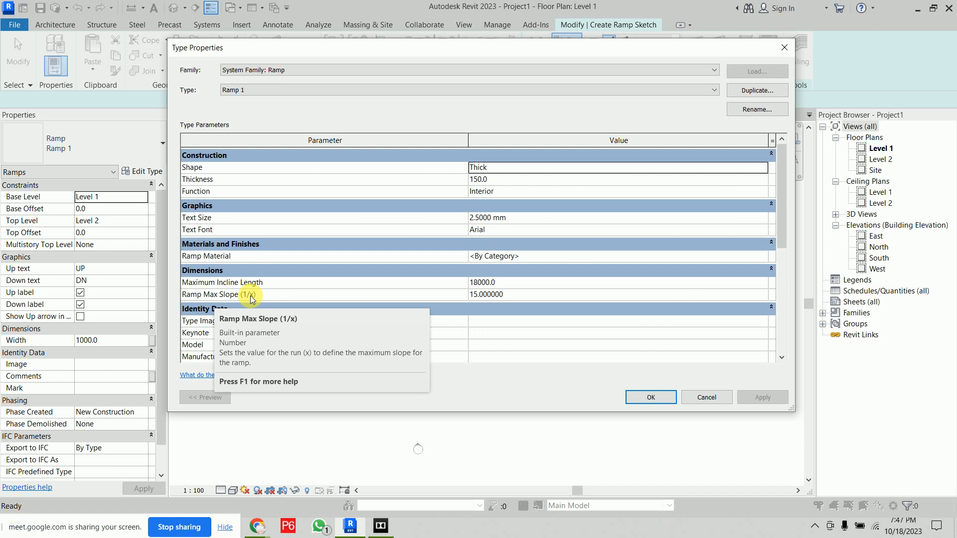
left_click(514, 298)
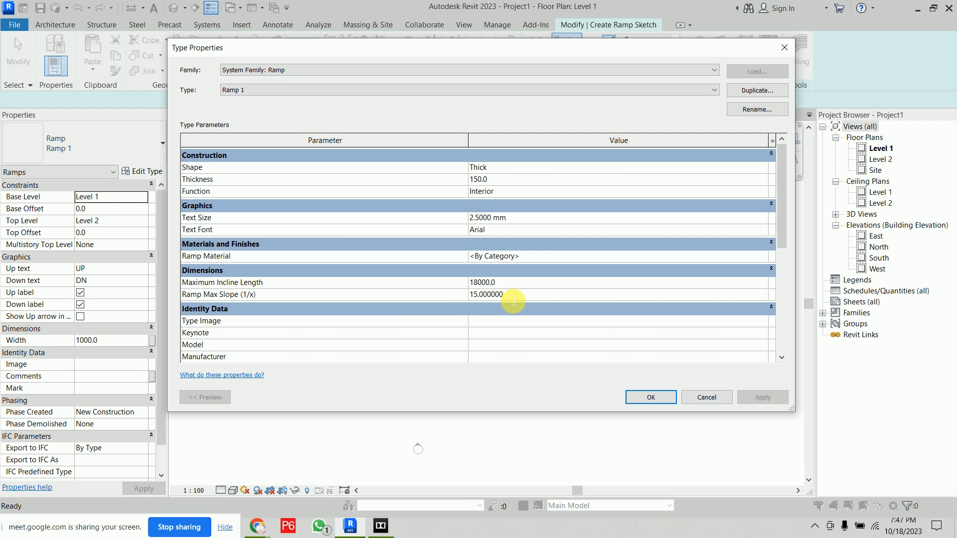
double_click(514, 303)
type("9")
key("Return")
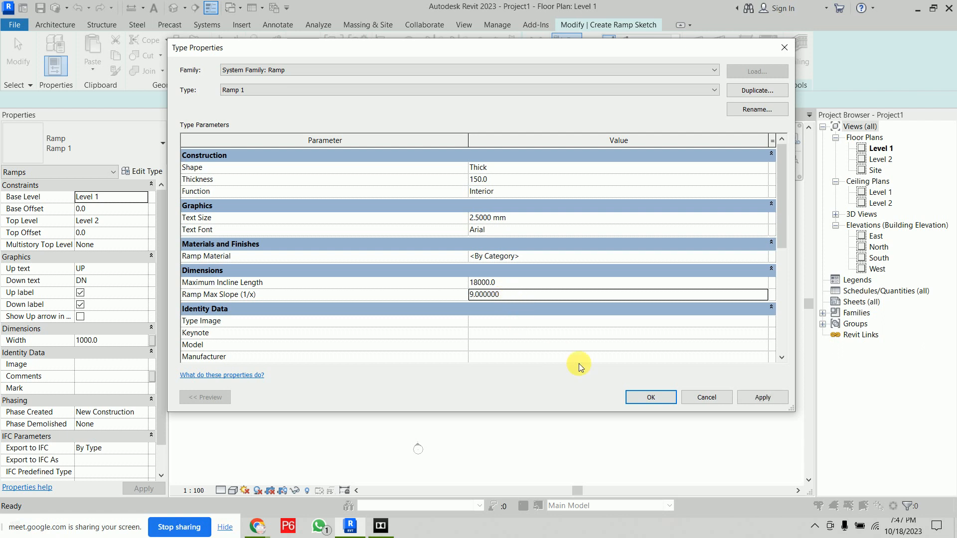
left_click(649, 397)
Step: Sketch a vertical ramp run of 17000 mm and a parallel 10000 mm return run to its left, and finish the ramp
left_click(449, 337)
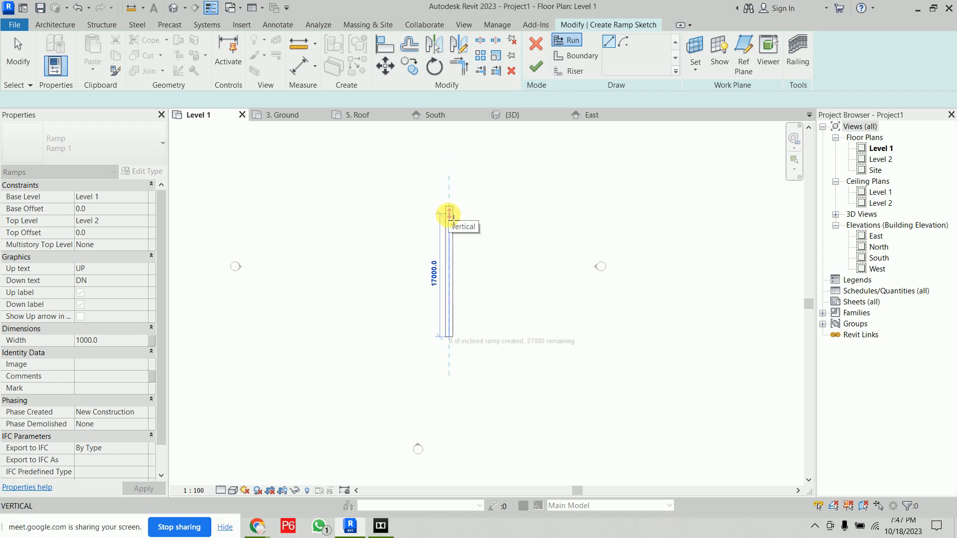
left_click(450, 216)
scroll(419, 222, "up", 2)
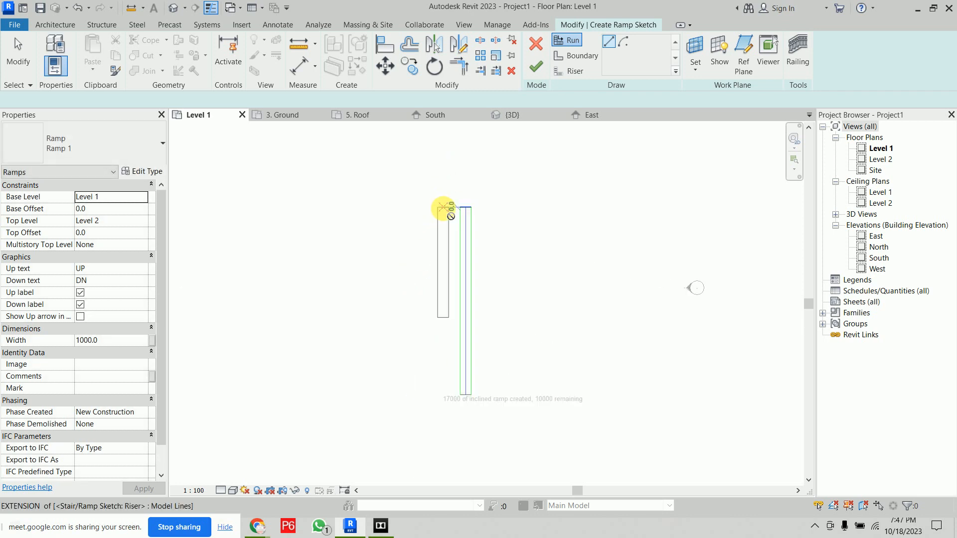
left_click(443, 208)
left_click(443, 327)
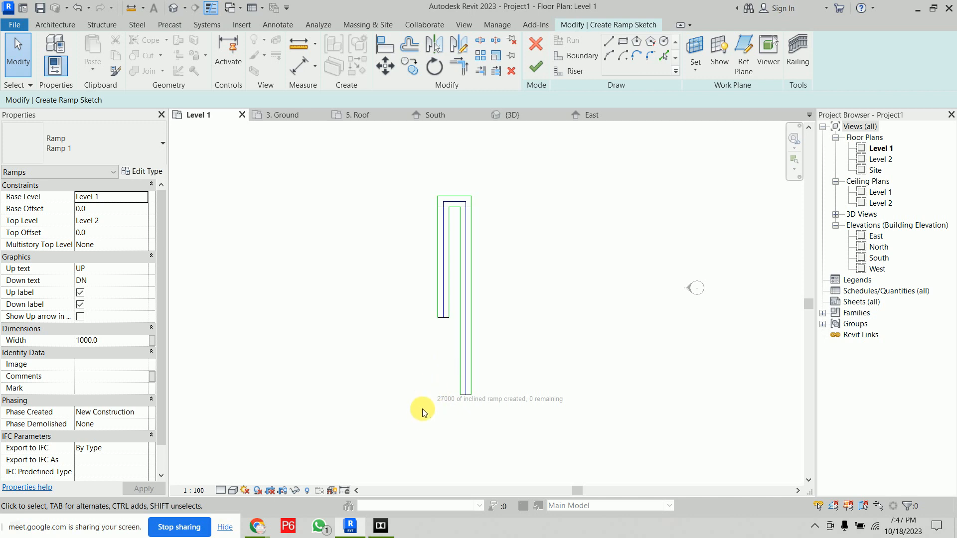
left_click(536, 66)
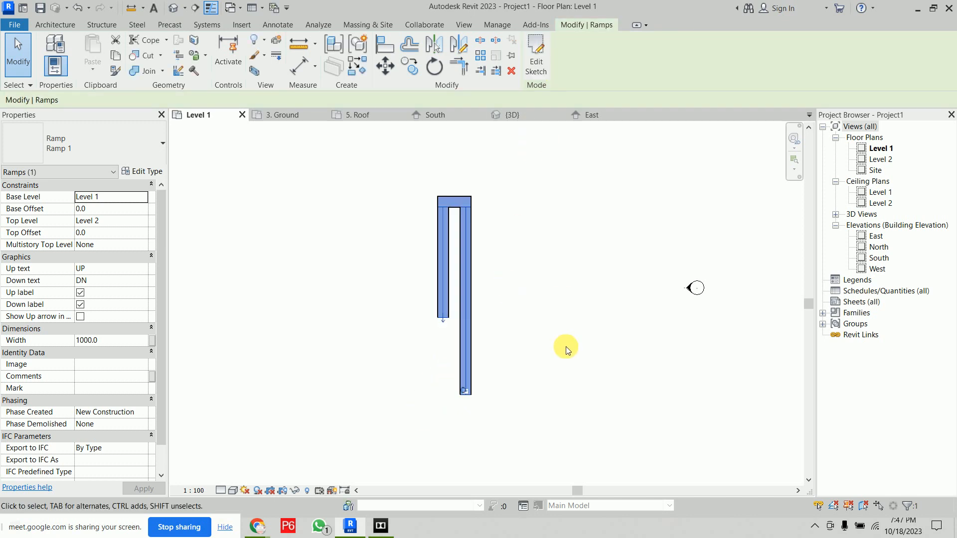
left_click(566, 346)
Step: Examine the new ramp in the East elevation and delete it together with its railings
left_click(603, 114)
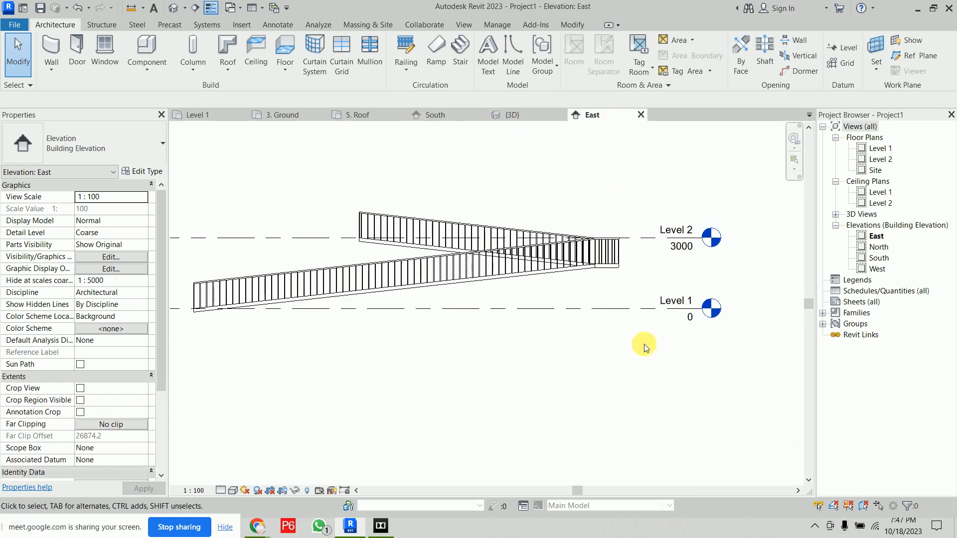
scroll(573, 381, "down", 2)
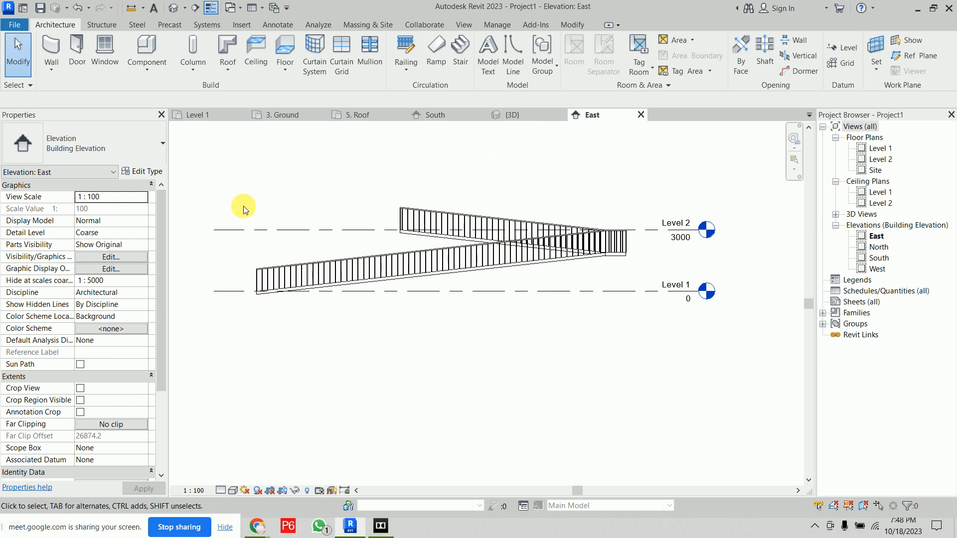
left_click_drag(233, 173, 637, 402)
key("Delete")
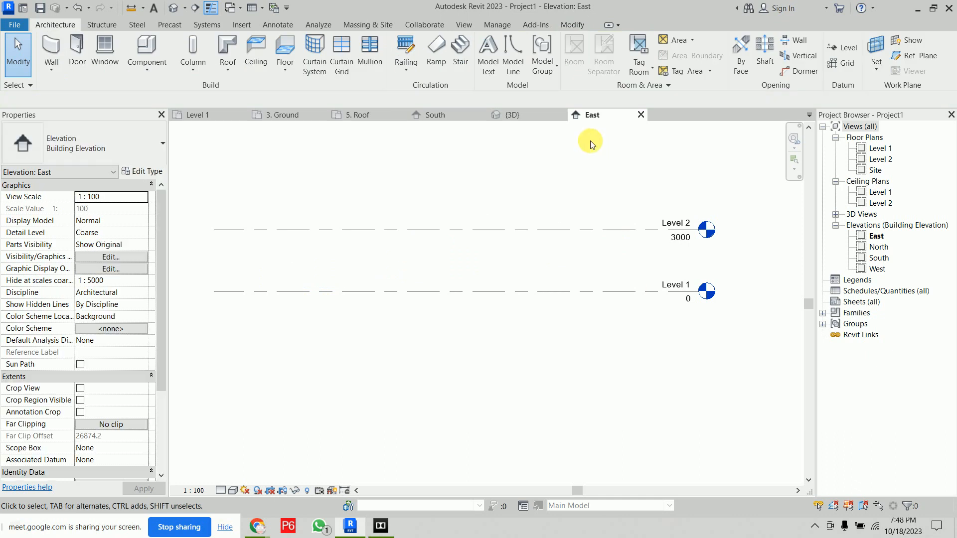
Step: Create a new ramp on the Level 1 floor plan with a 15000 mm vertical run and a parallel 12000 mm return run to its left
left_click(202, 114)
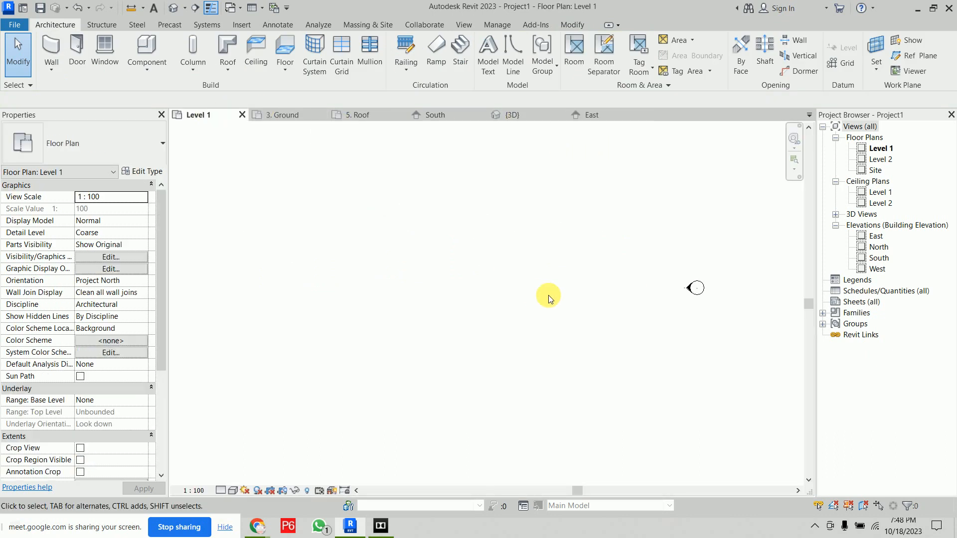
left_click(436, 56)
left_click(518, 358)
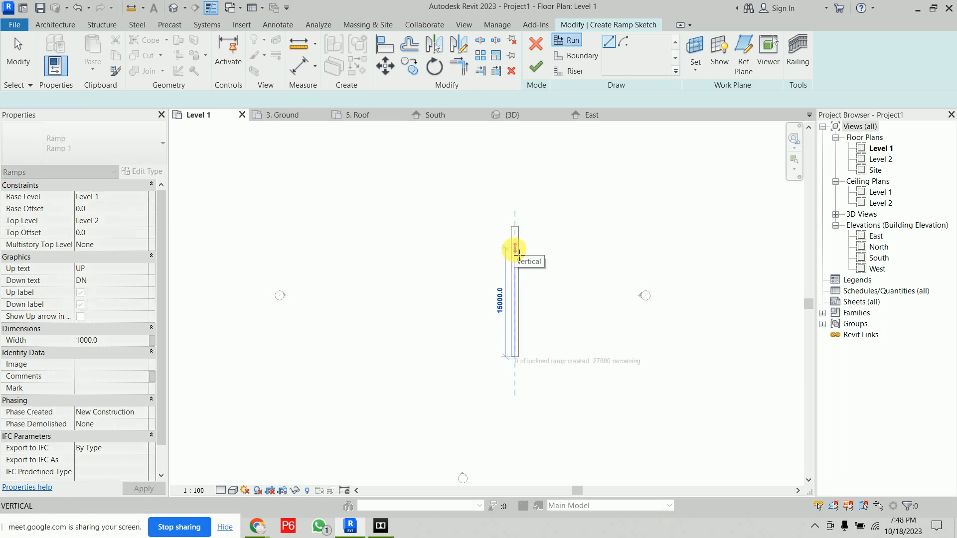
left_click(517, 250)
scroll(498, 252, "up", 2)
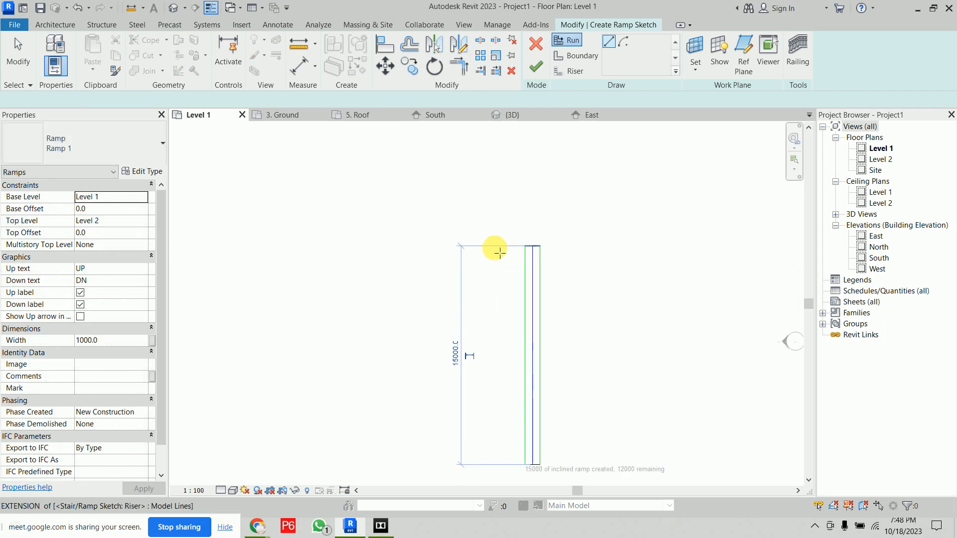
left_click(499, 253)
left_click(498, 433)
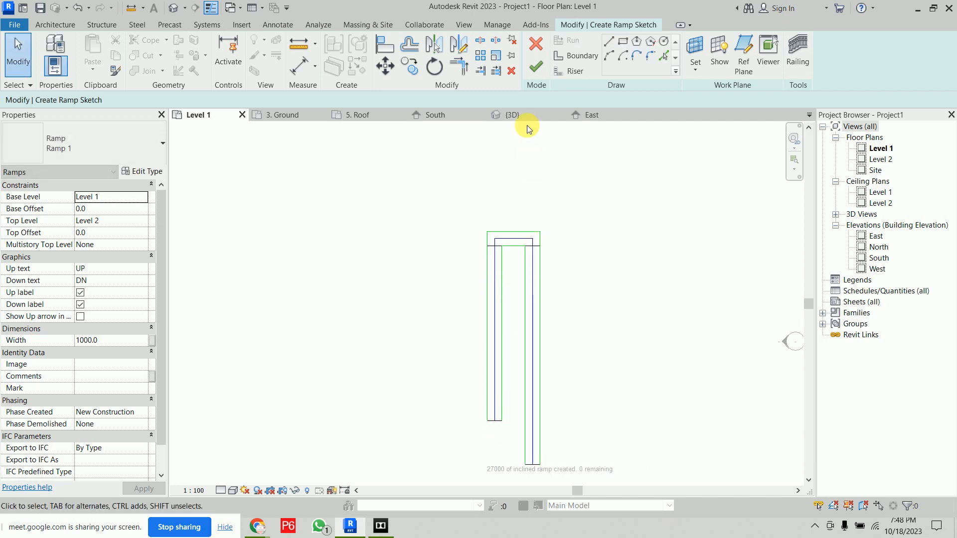
left_click(536, 66)
left_click(614, 325)
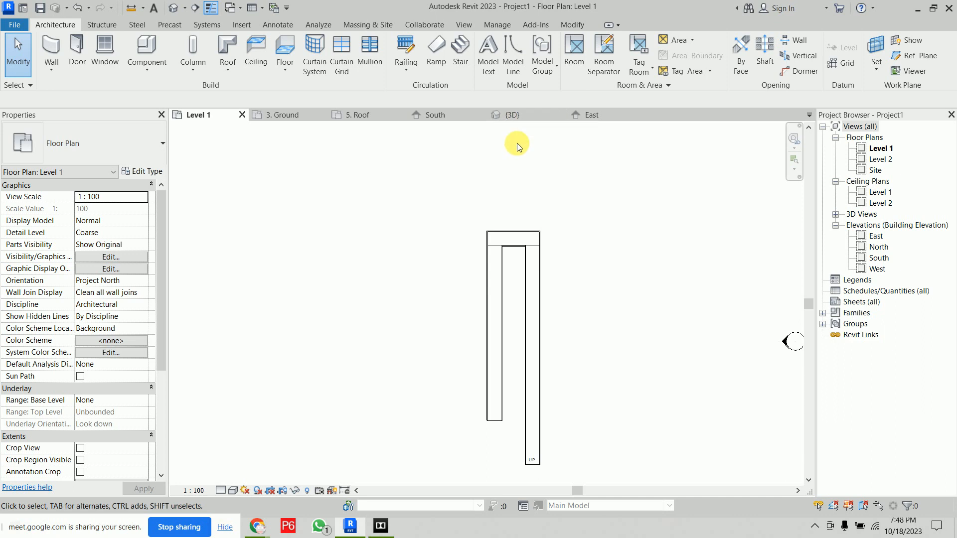
Step: In the East elevation, copy the Level 2 line upward three times at 3000 mm spacing, giving levels at 6000, 9000 and 12000
left_click(579, 115)
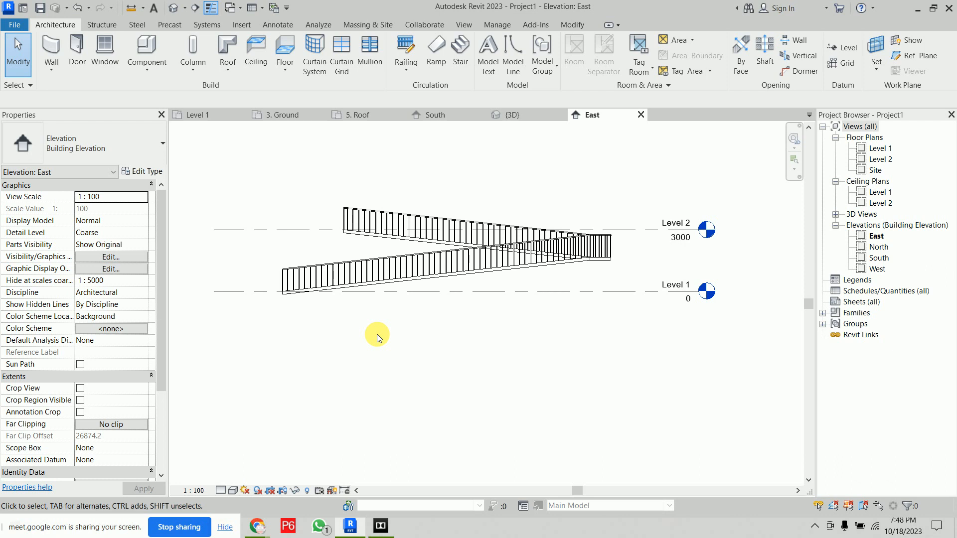
scroll(560, 349, "down", 1)
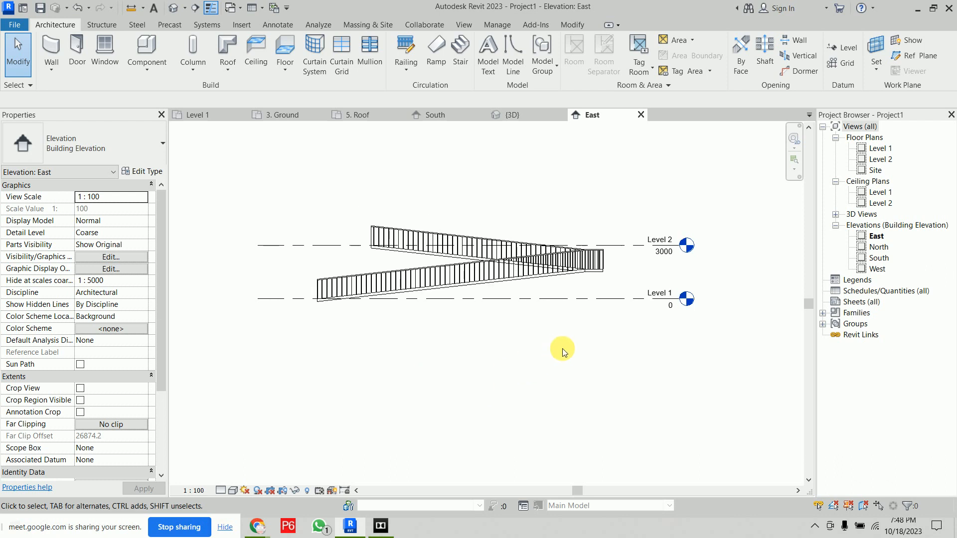
middle_click_drag(560, 348, 582, 439)
key("c")
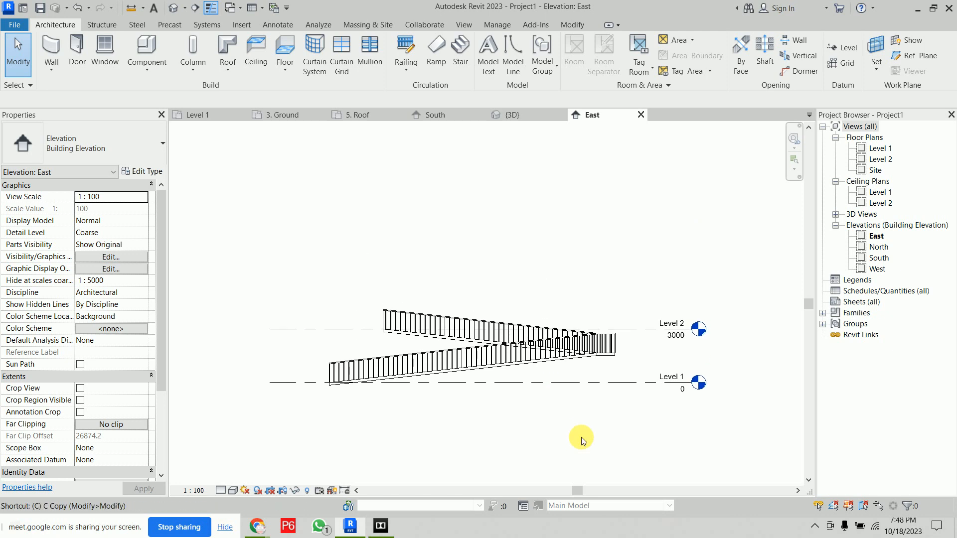
key("o")
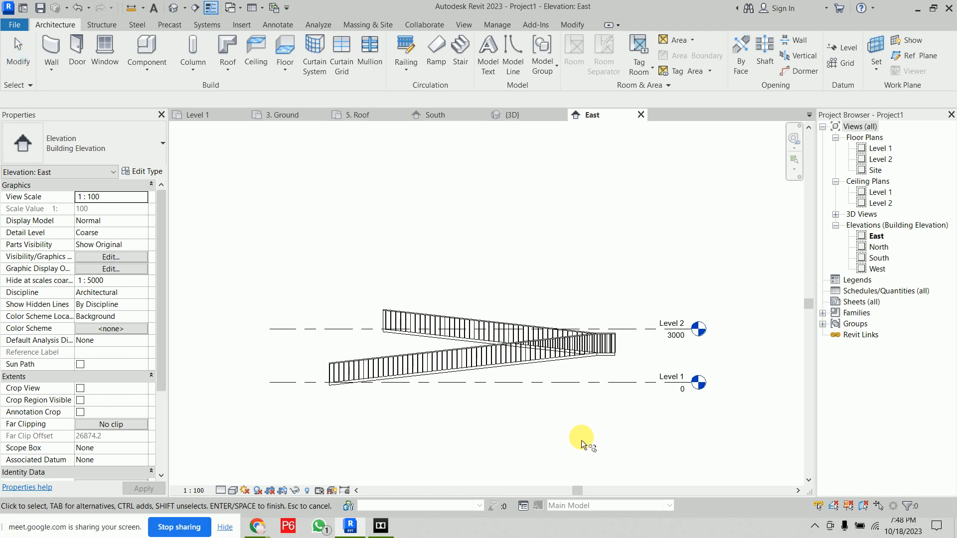
left_click(648, 333)
key("Return")
left_click(637, 330)
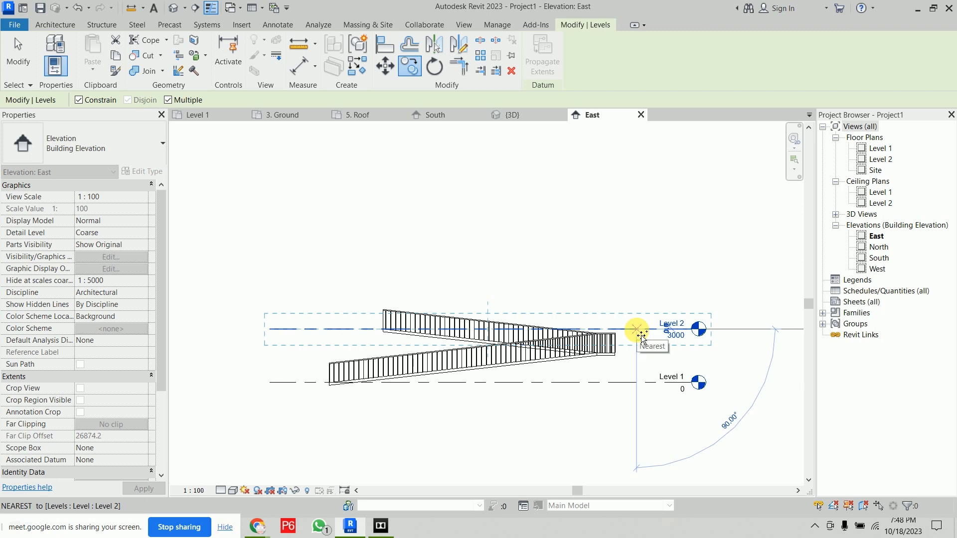
left_click(637, 276)
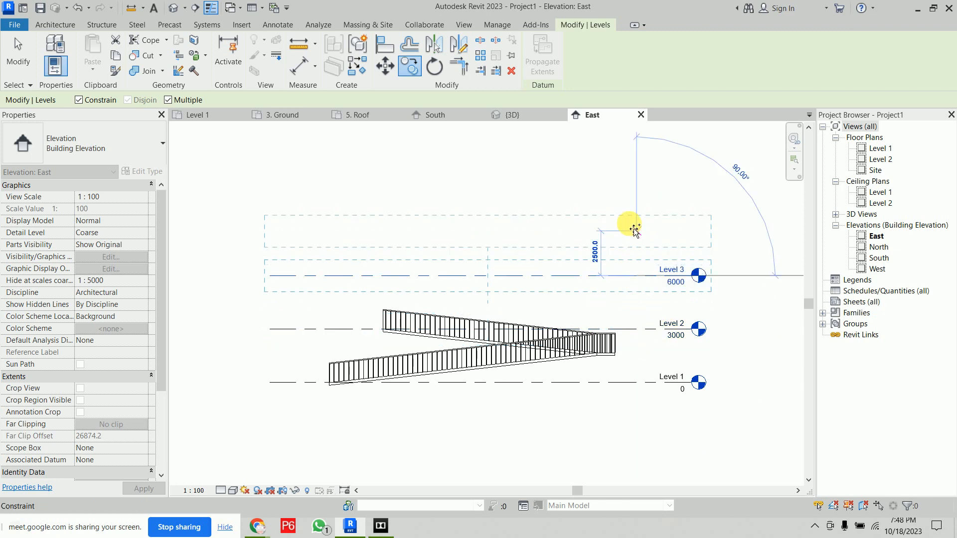
left_click(633, 221)
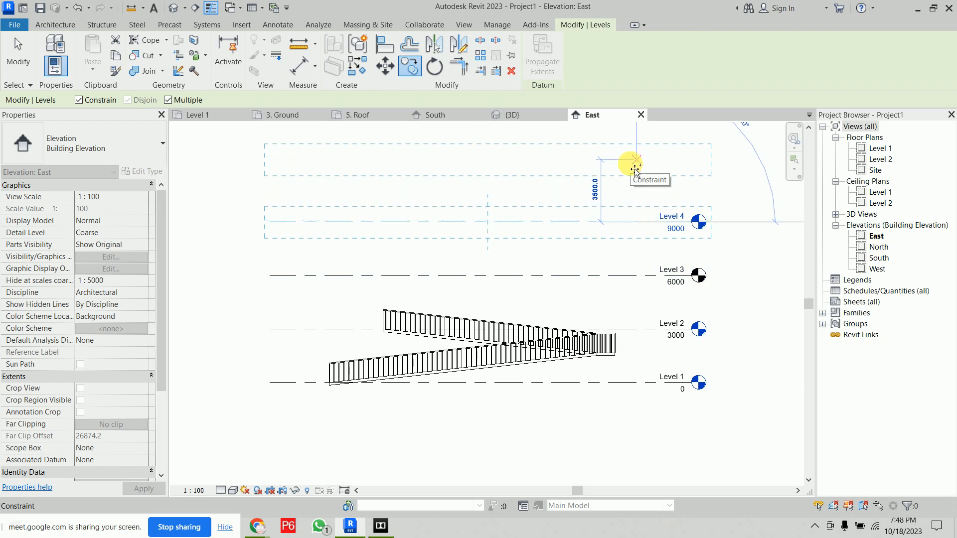
left_click(632, 168)
key("Escape")
key("Escape")
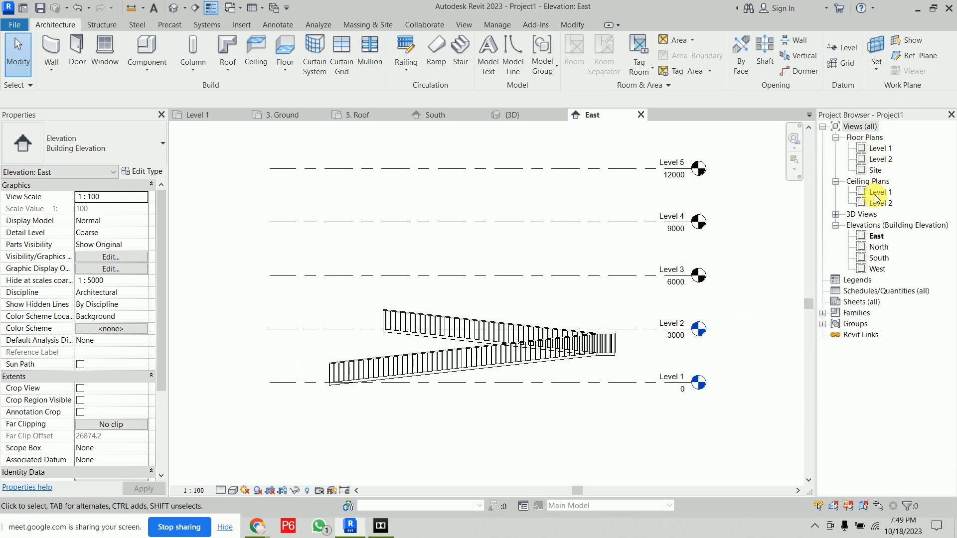
Step: Select the ramp with its railings in the East elevation and copy them to the clipboard
scroll(737, 190, "up", 3)
middle_click_drag(730, 248, 722, 267)
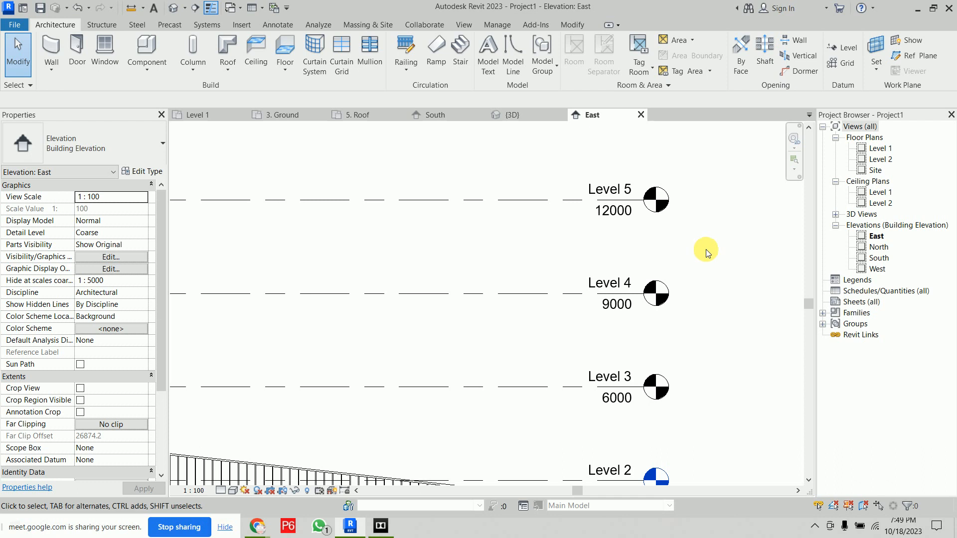
scroll(706, 253, "down", 3)
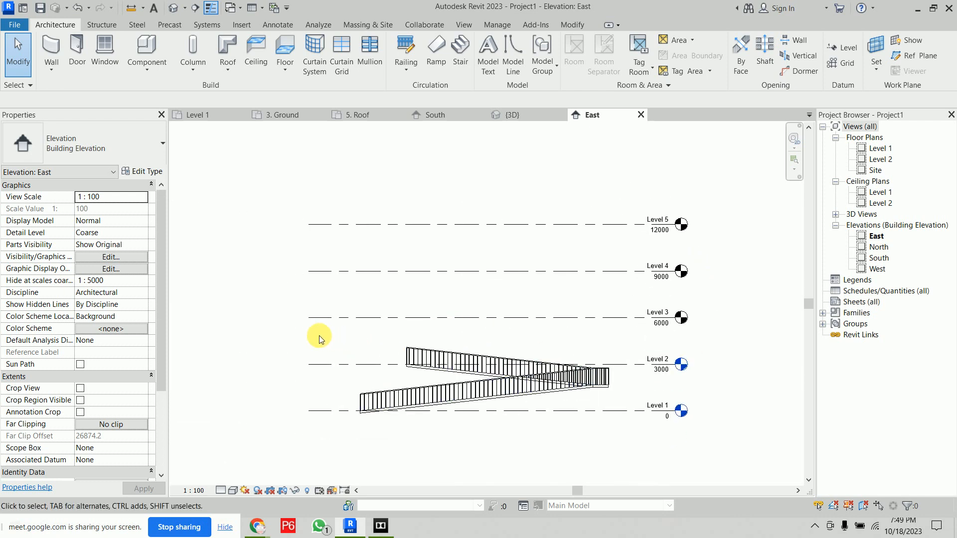
left_click_drag(319, 336, 635, 458)
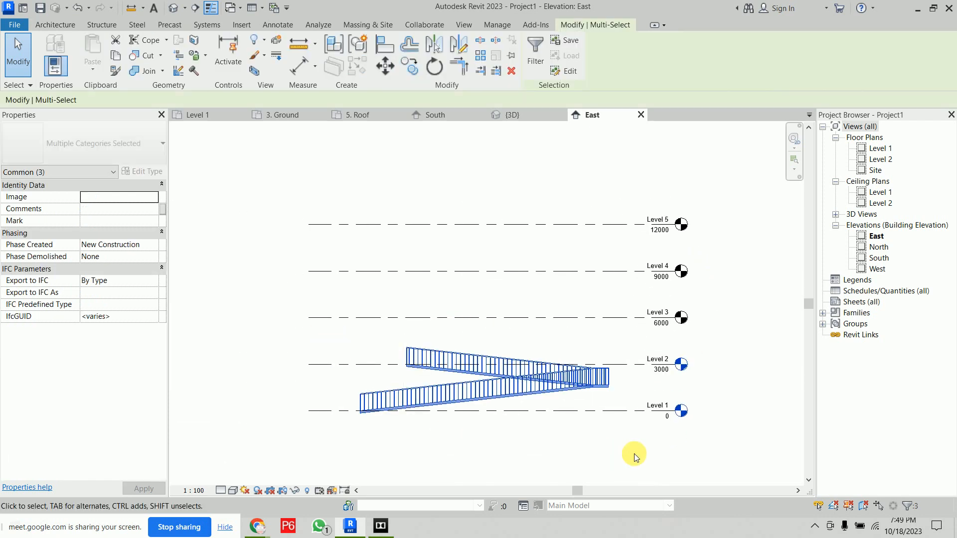
left_click(114, 56)
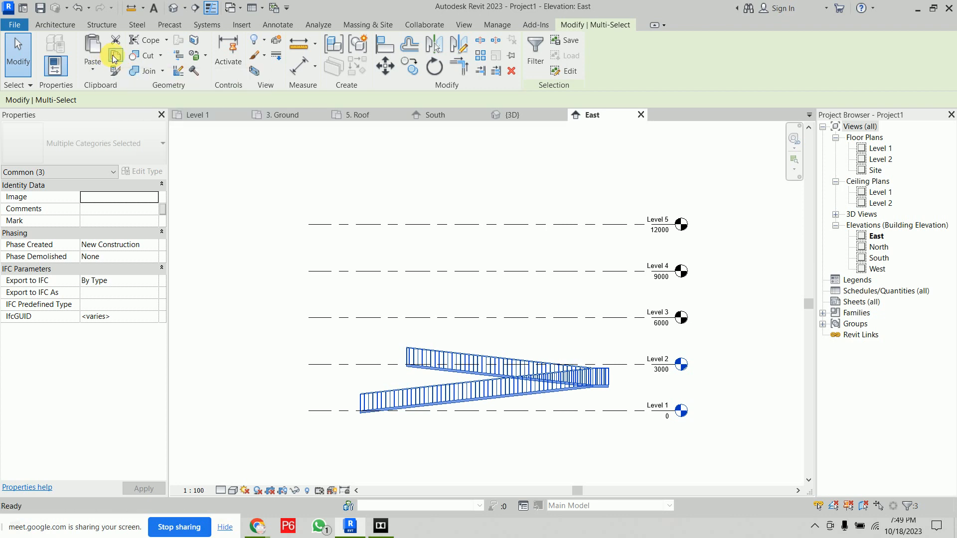
Step: Paste the copied ramp with its railings aligned to Level 2, Level 3 and Level 4
left_click(92, 69)
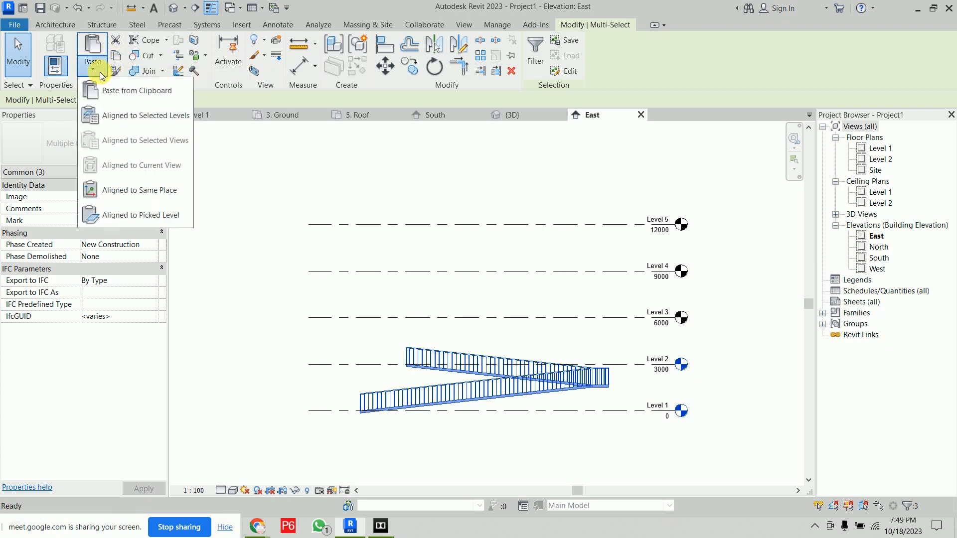
left_click(155, 125)
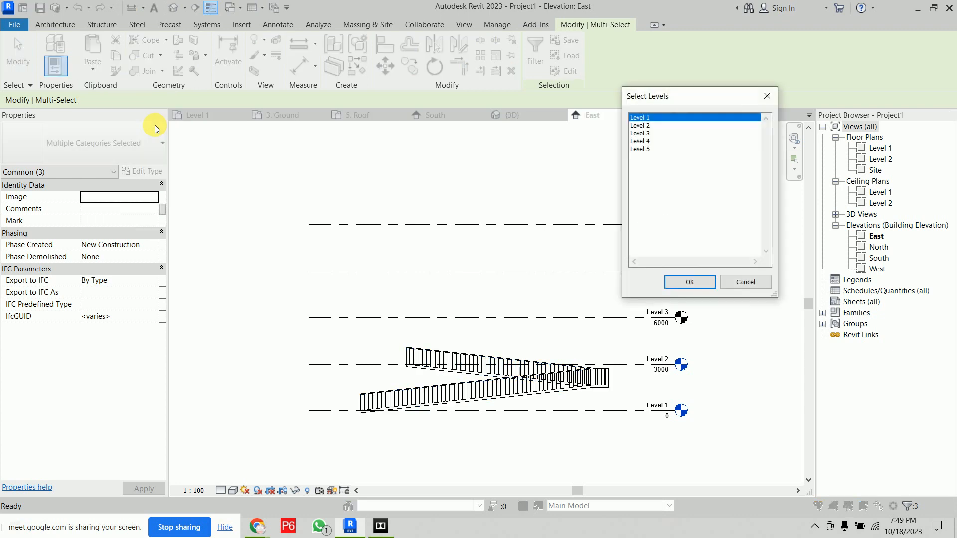
left_click(651, 126)
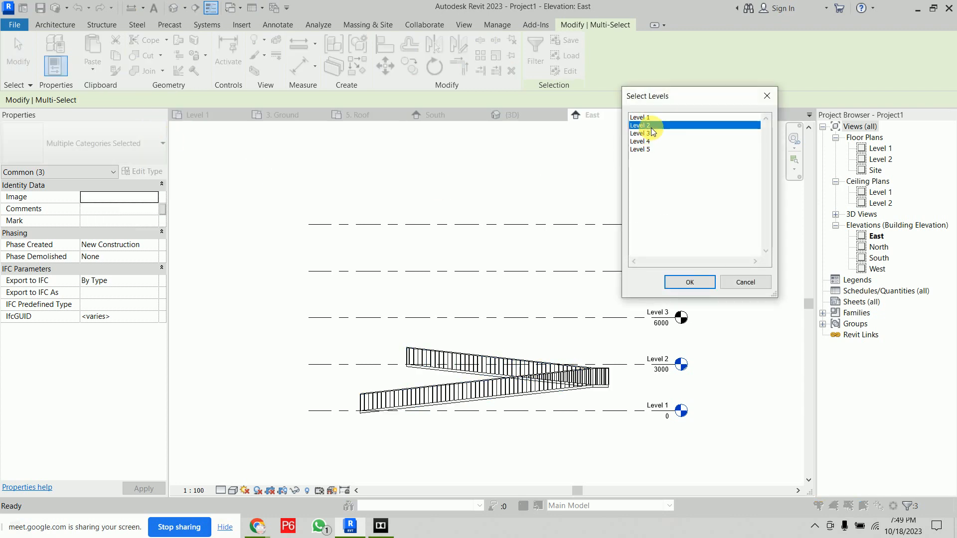
left_click(654, 142, "shift")
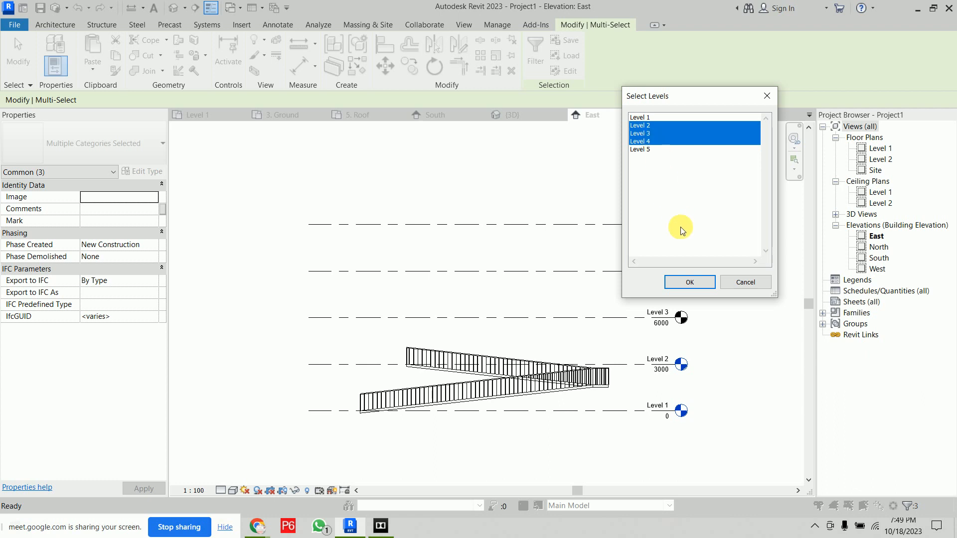
left_click(689, 280)
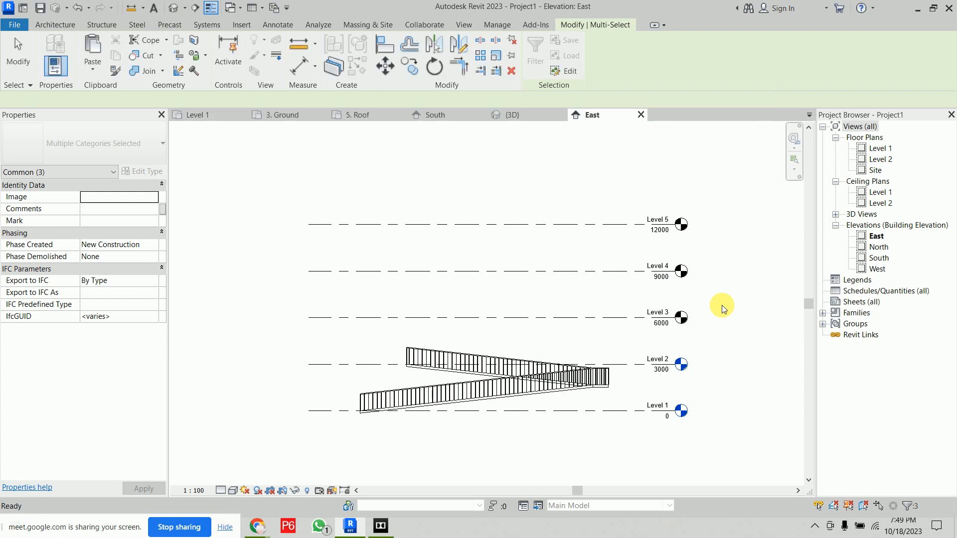
left_click(722, 305)
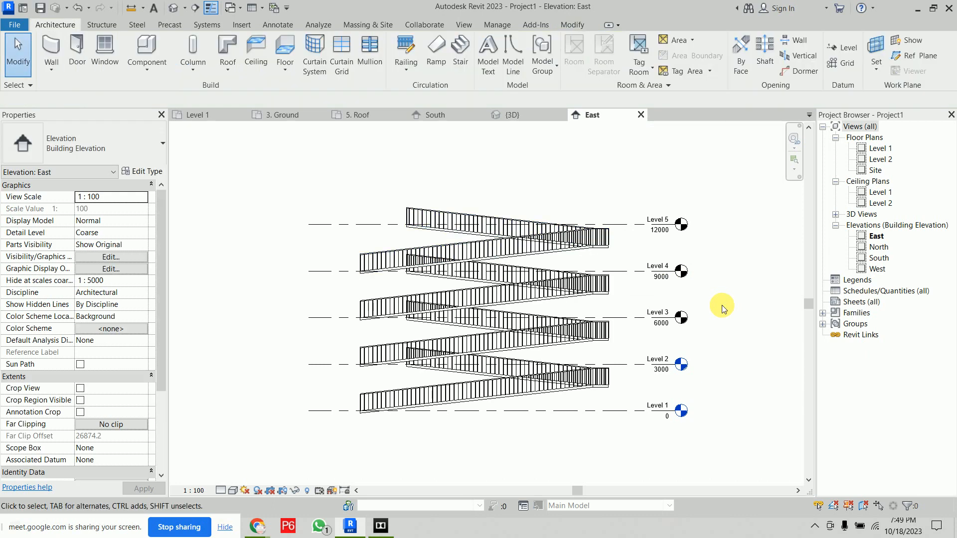
Step: Inspect the stacked ramps in the 3D view and undo the paste to the upper levels
left_click(520, 114)
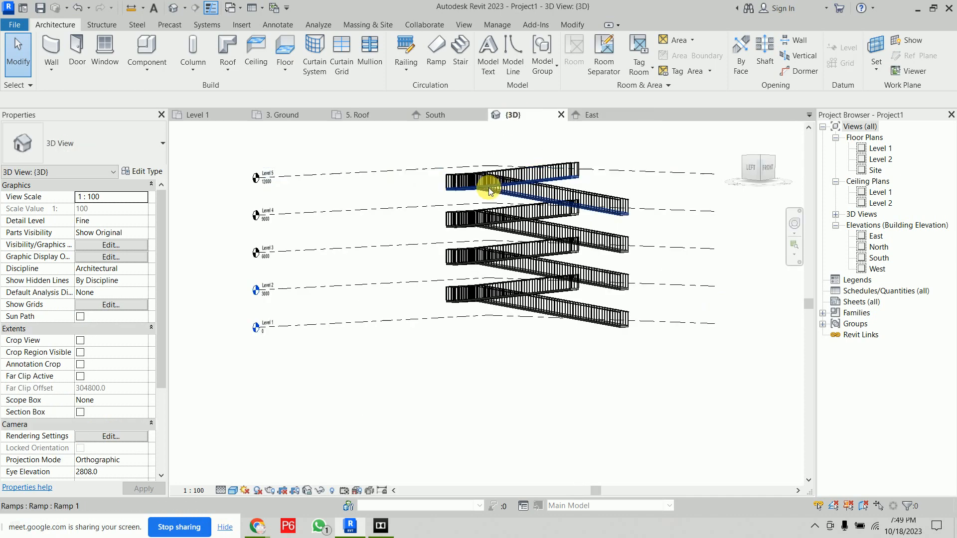
middle_click_drag(402, 277, 556, 378, "shift")
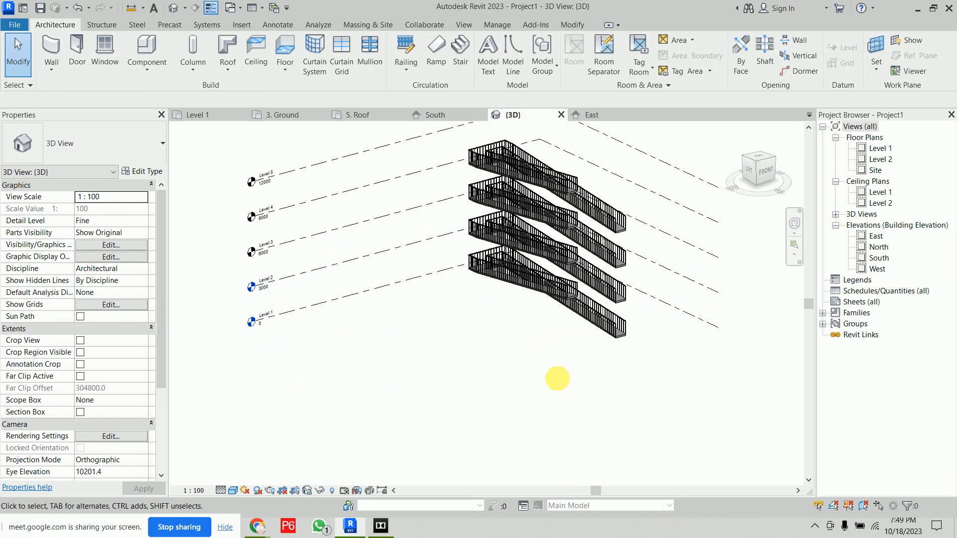
middle_click_drag(660, 372, 641, 390)
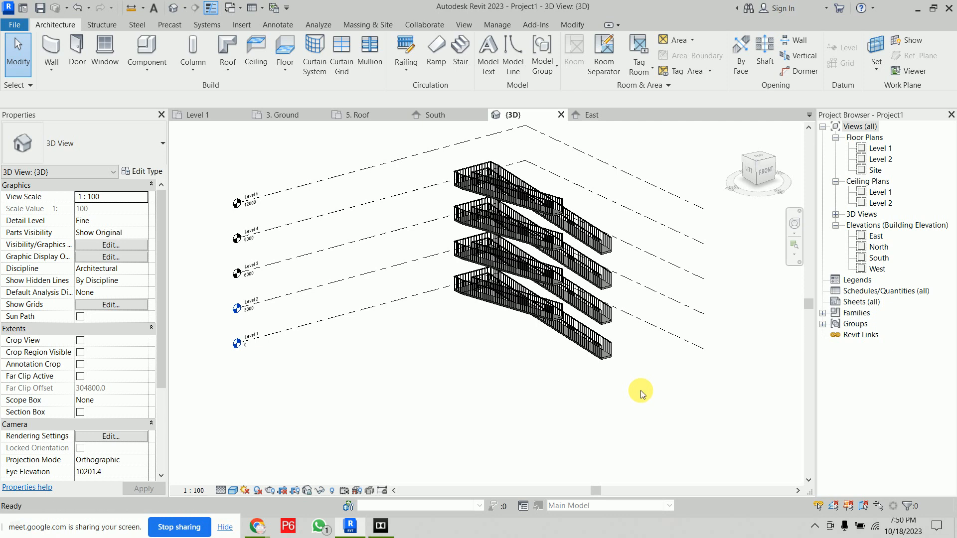
key("ctrl+z")
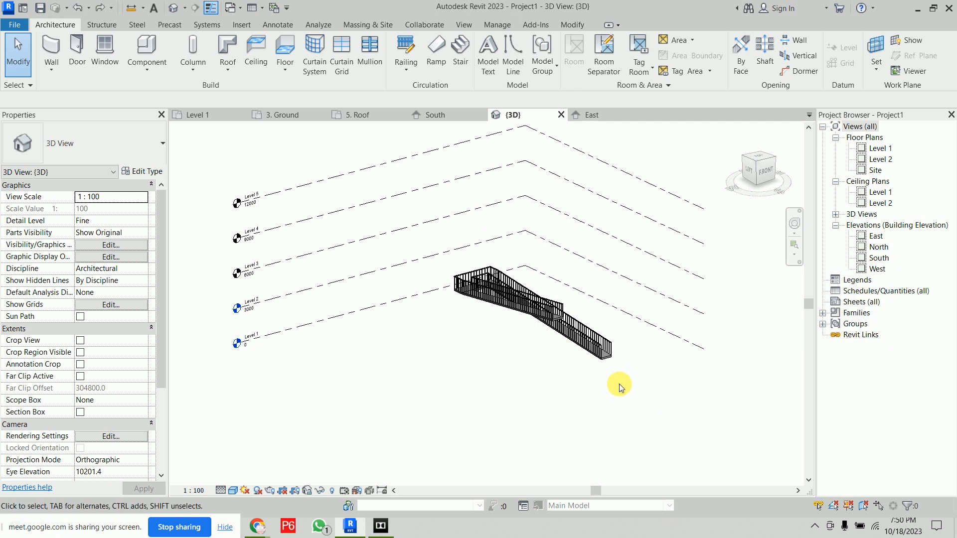
Step: Set the Shape parameter of the Ramp 1 type to Solid and inspect the ramp in 3D
scroll(587, 381, "up", 5)
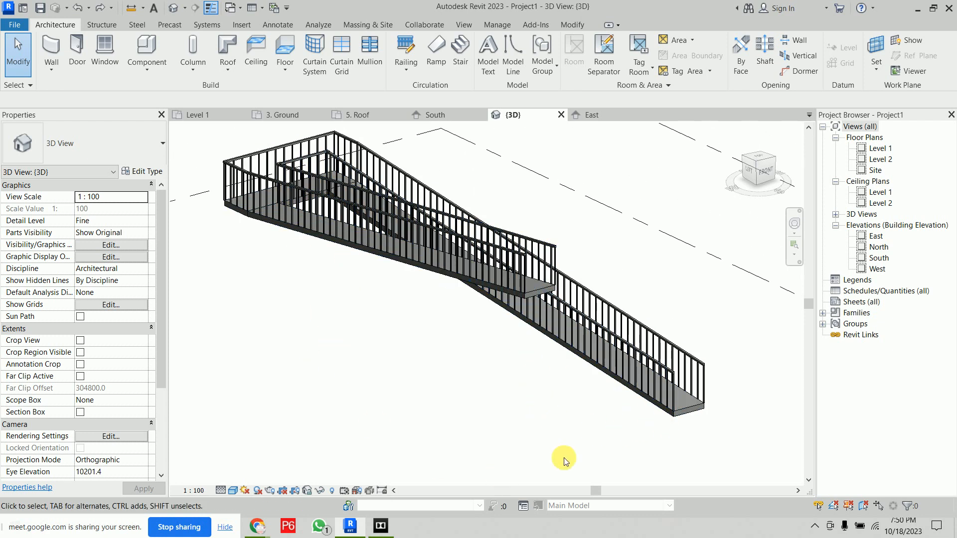
left_click(692, 415)
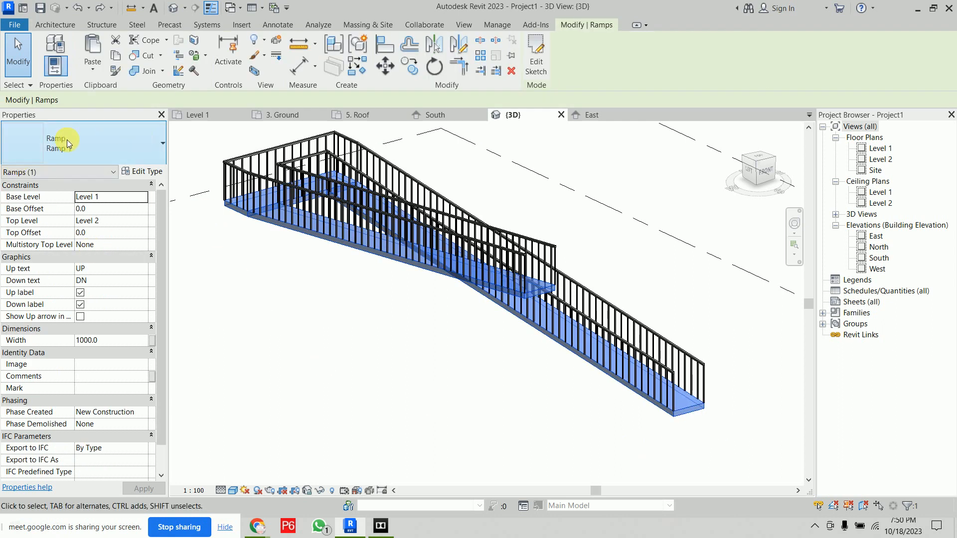
left_click(148, 171)
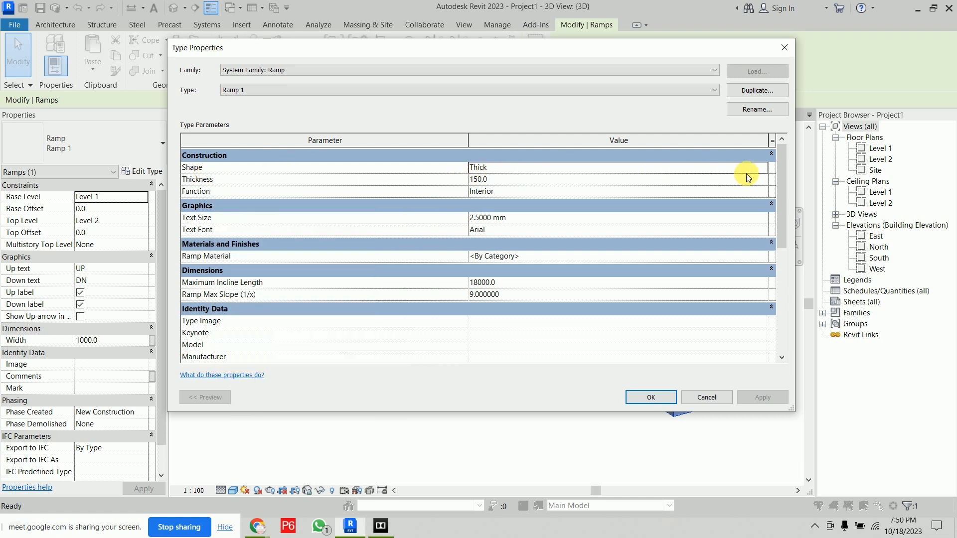
left_click(762, 167)
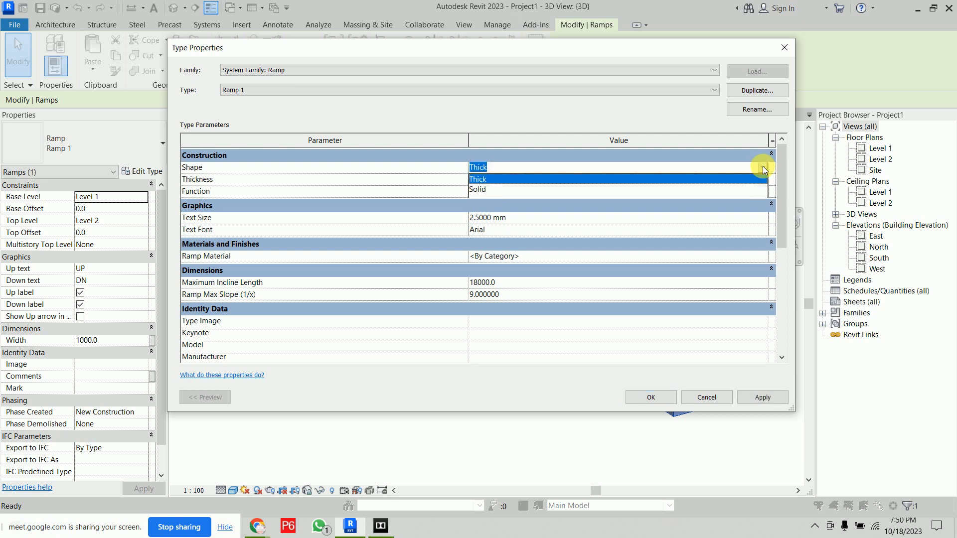
left_click(482, 189)
left_click(643, 397)
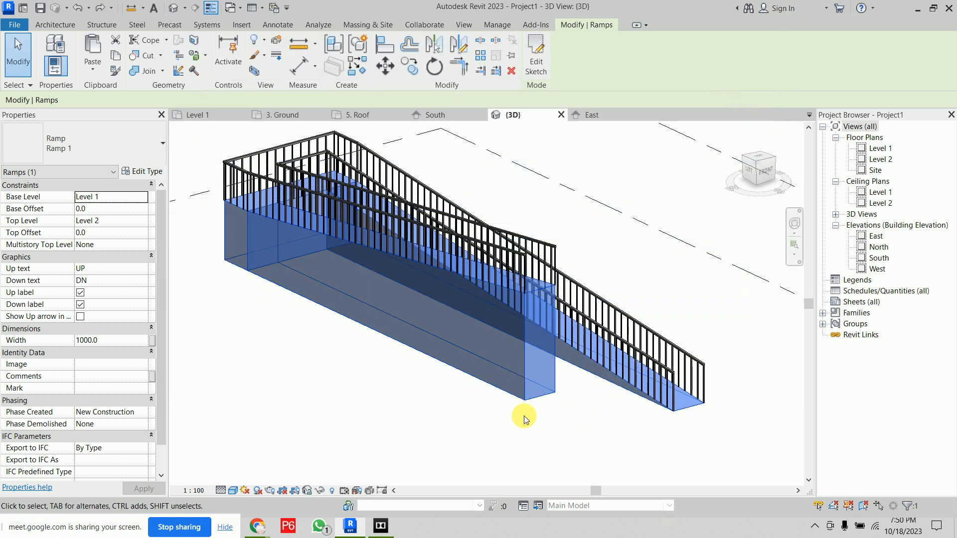
left_click(418, 422)
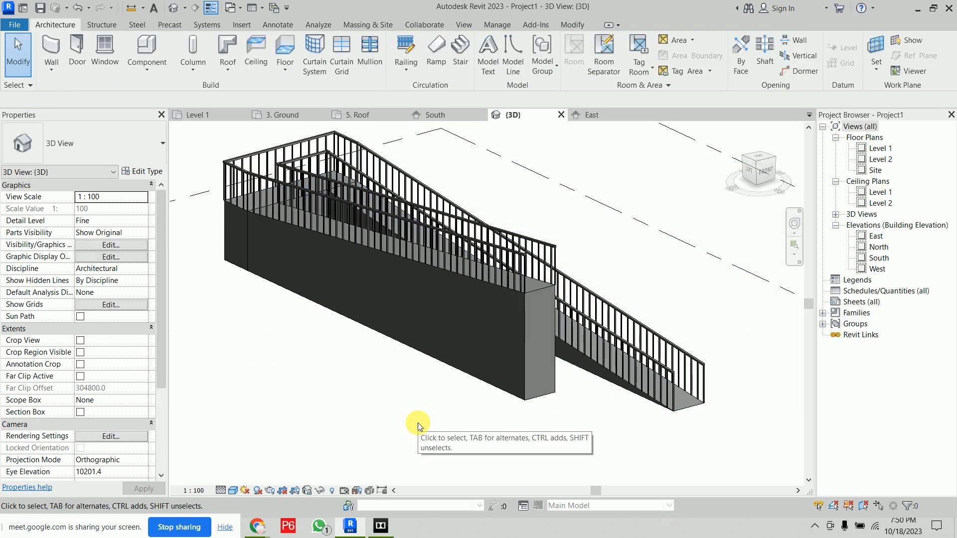
middle_click_drag(582, 477, 573, 375, "shift")
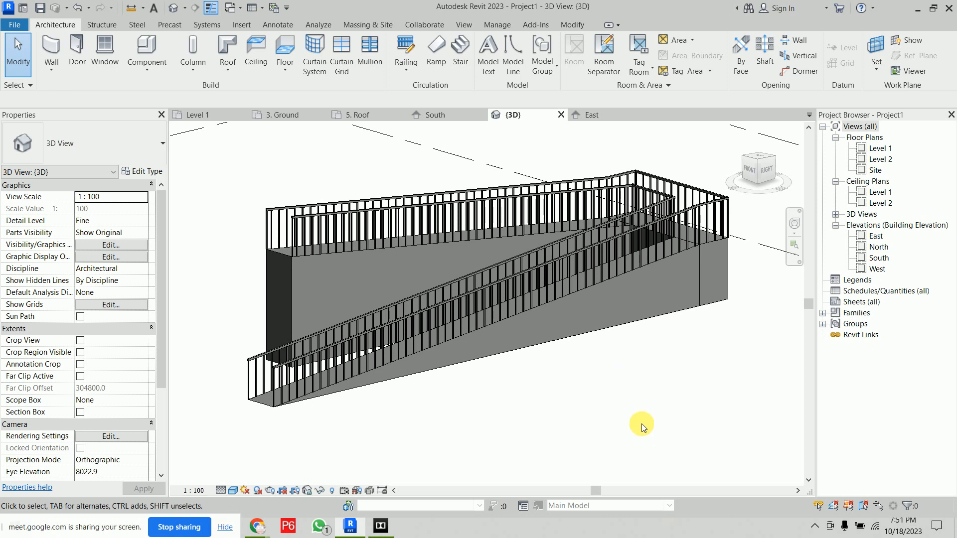
scroll(642, 423, "down", 4)
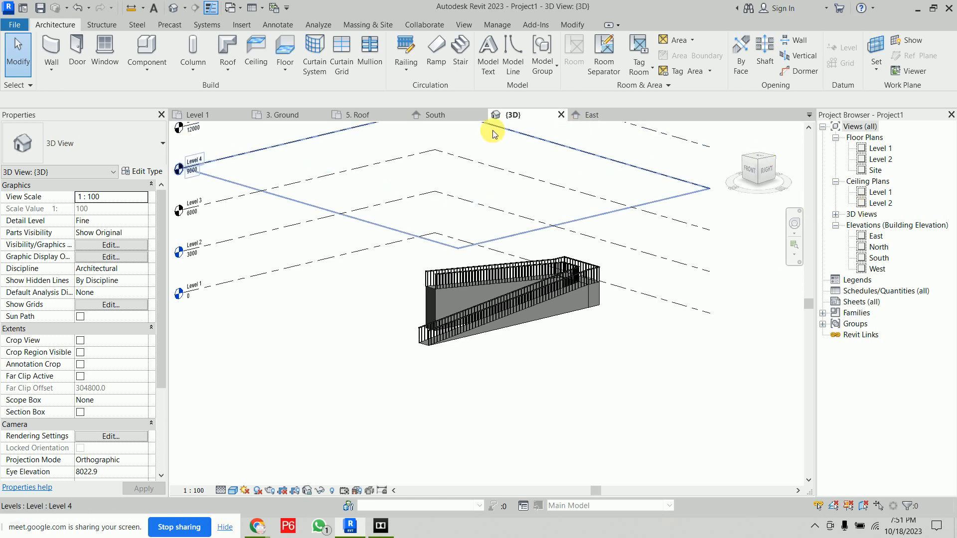
Step: Delete the ramp with its railings on the Level 1 floor plan, and undo the deletion
left_click(199, 114)
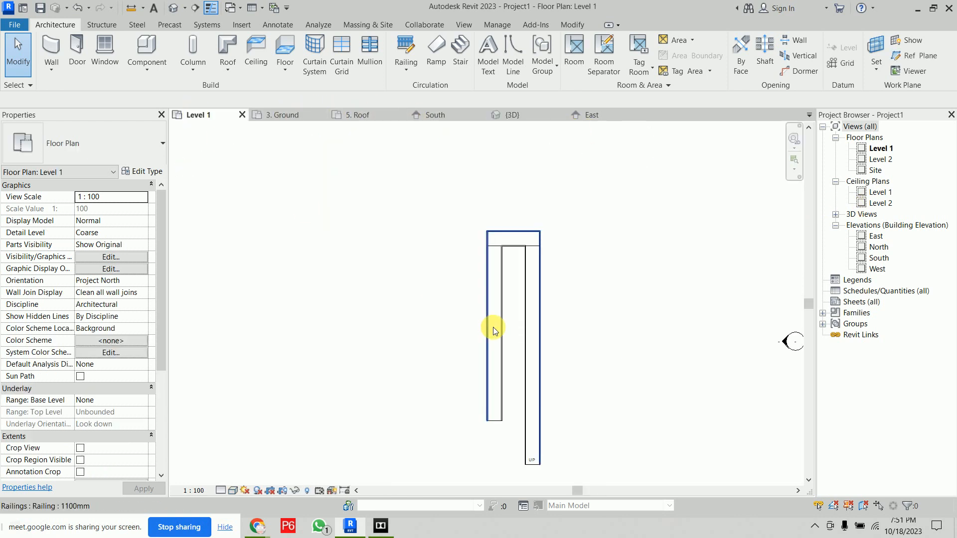
scroll(492, 327, "down", 3)
left_click_drag(463, 250, 557, 438)
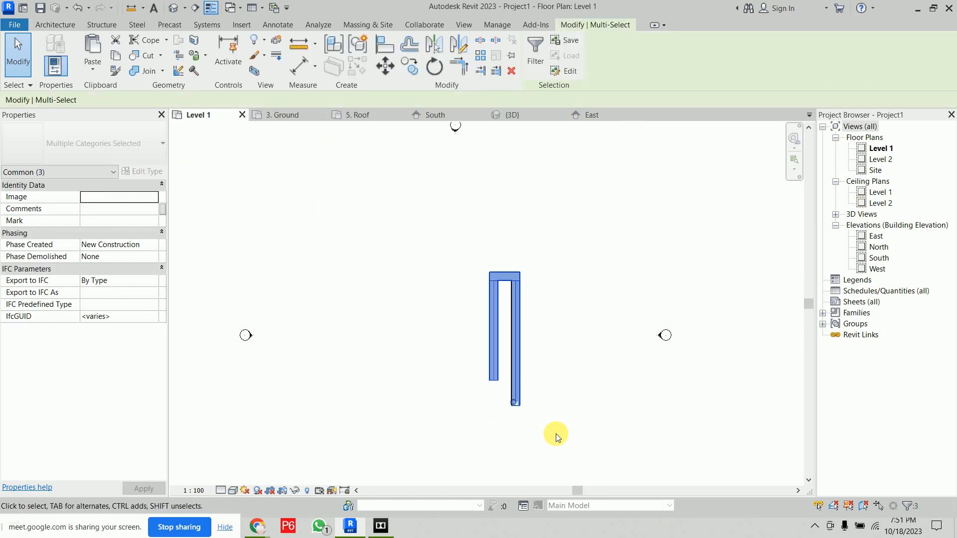
key("Delete")
scroll(534, 333, "down", 3)
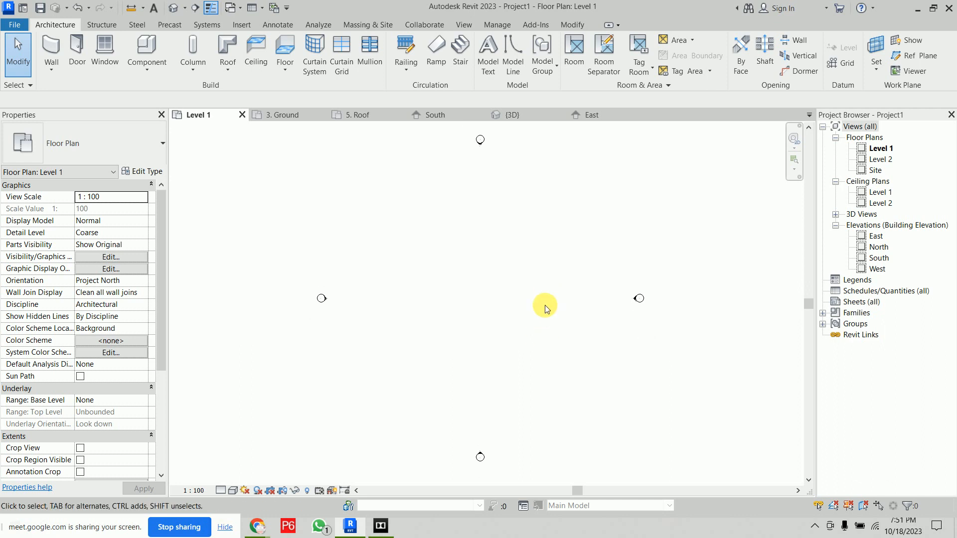
scroll(536, 312, "up", 2)
key("ctrl+z")
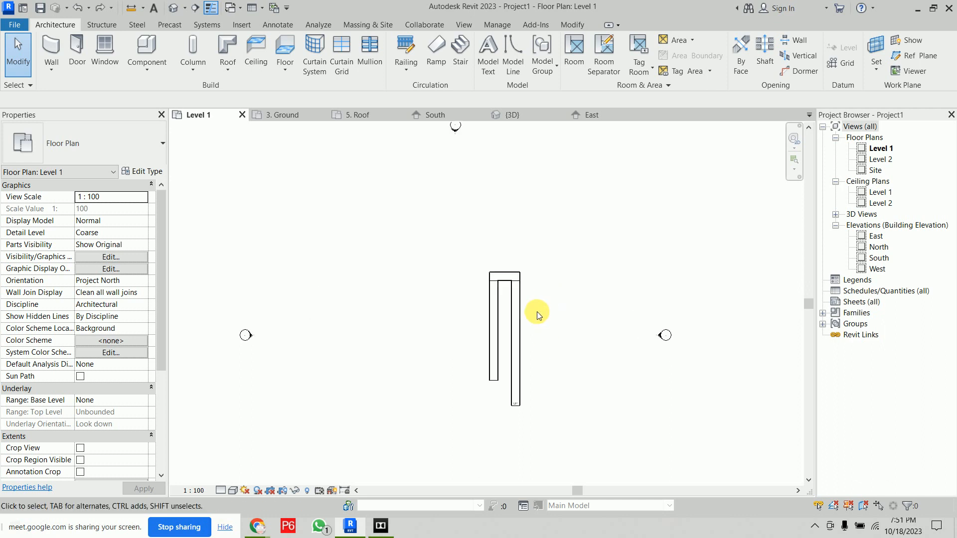
middle_click_drag(534, 323, 531, 306)
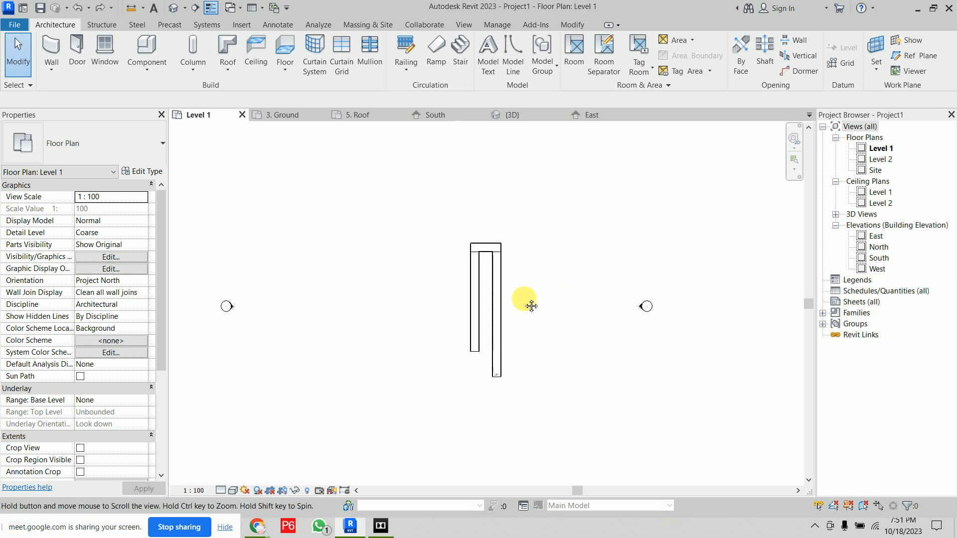
Step: Delete both railings from the ramp in the 3D view
left_click(513, 115)
scroll(548, 280, "up", 3)
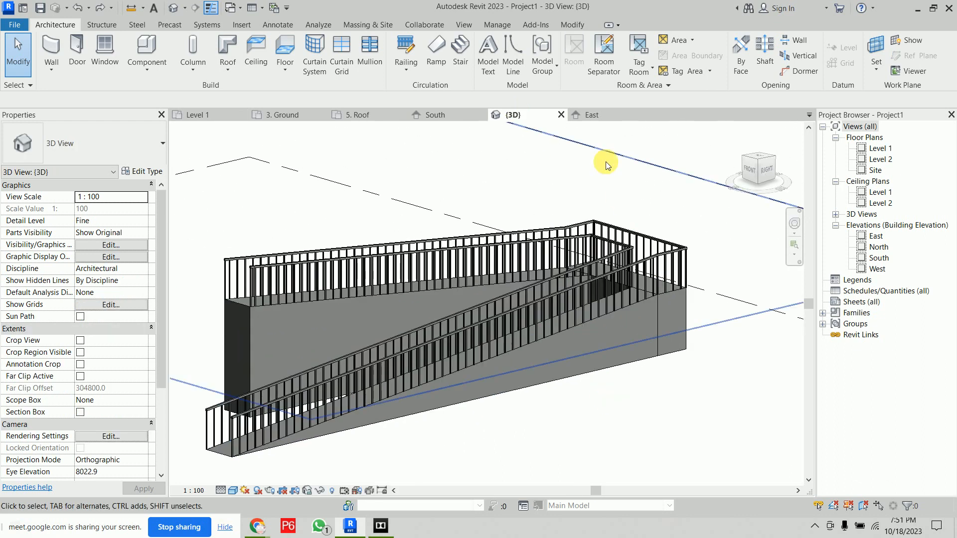
left_click(604, 242)
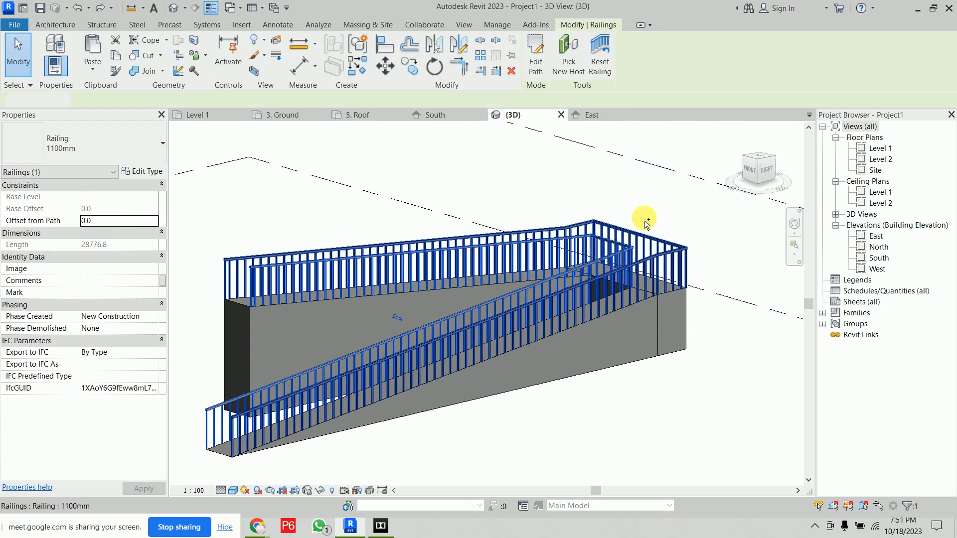
key("Delete")
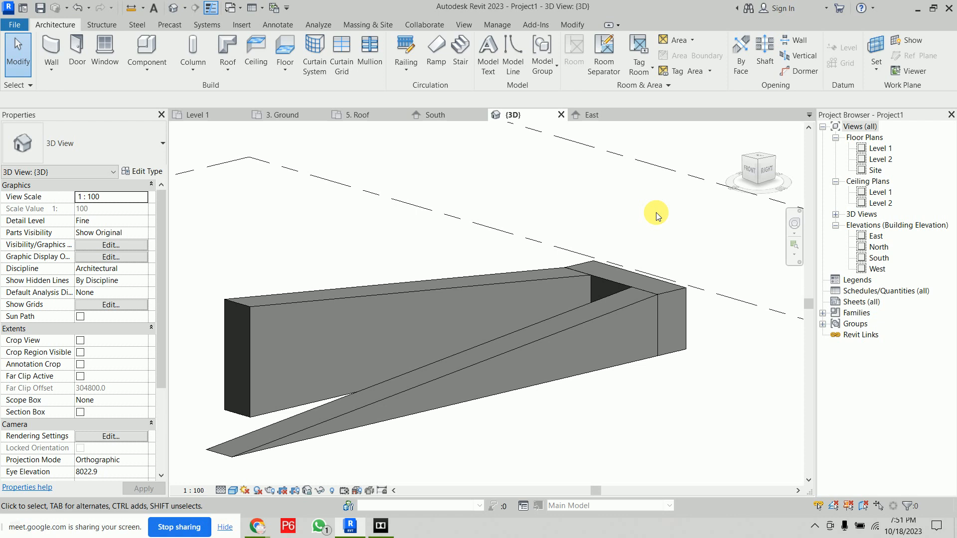
Step: Place 1100mm railings on the ramp using Place on Stair/Ramp with the Treads position
left_click(408, 71)
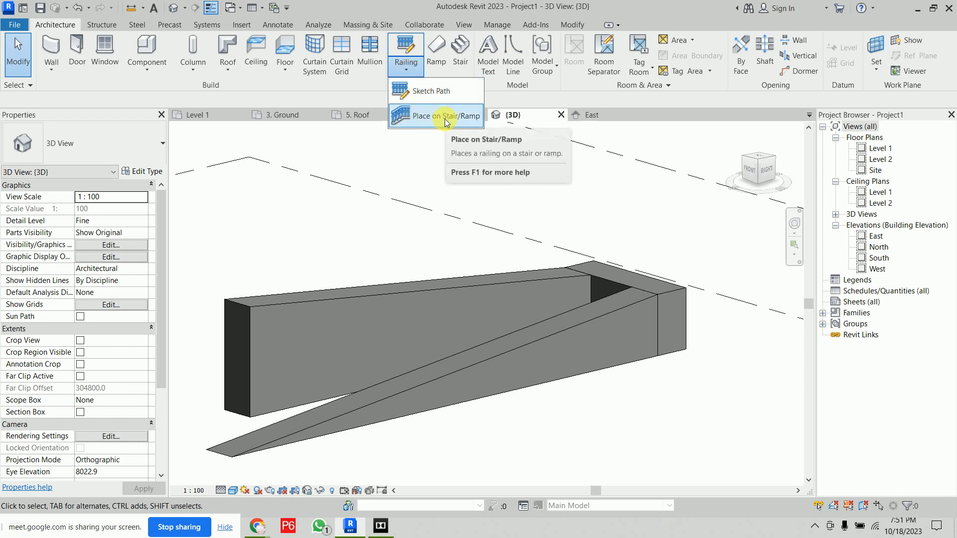
left_click(419, 120)
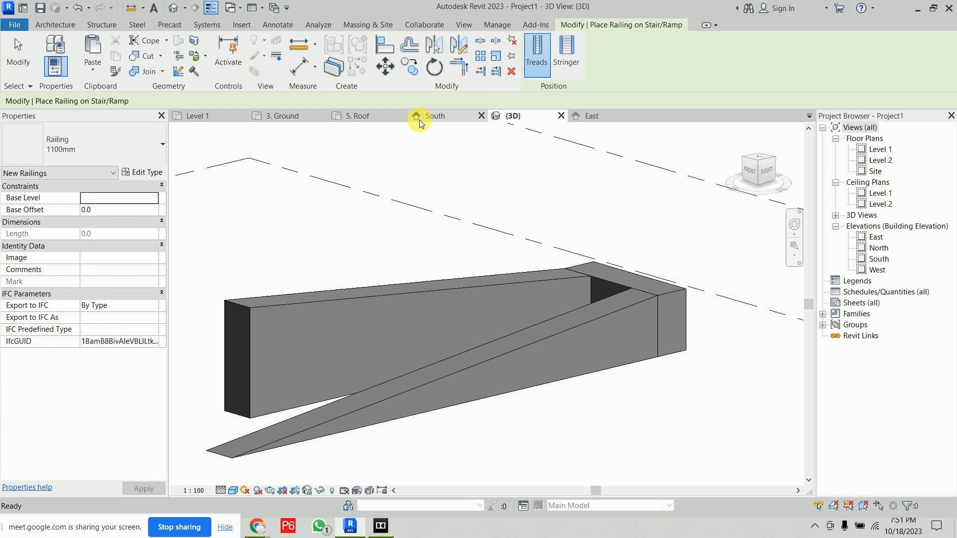
left_click(428, 286)
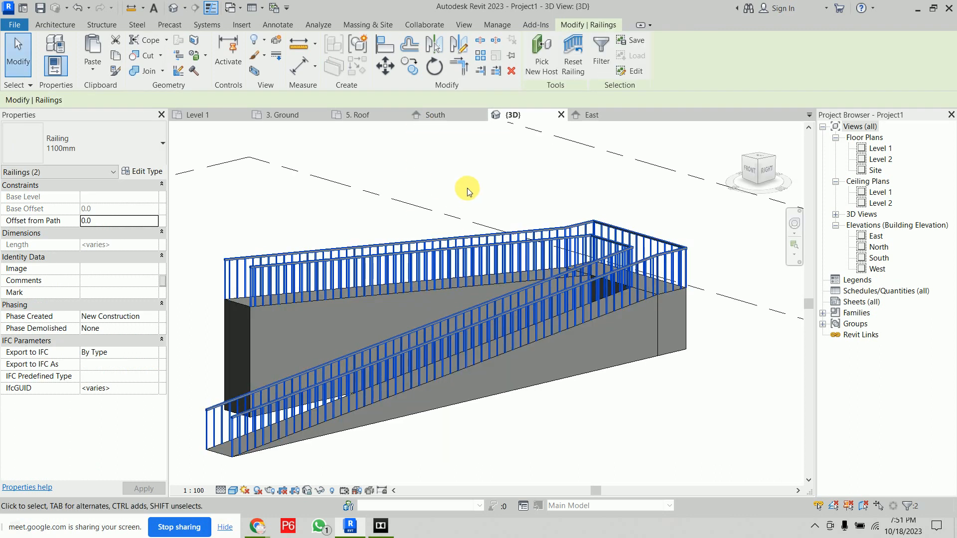
key("Escape")
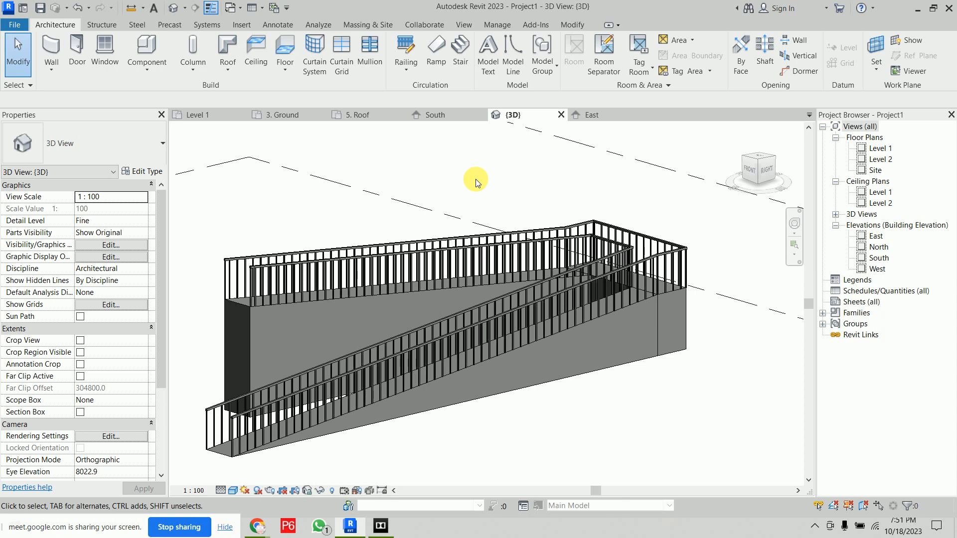
Step: Delete the outer railing from the ramp, keeping only the inner one
left_click(645, 241)
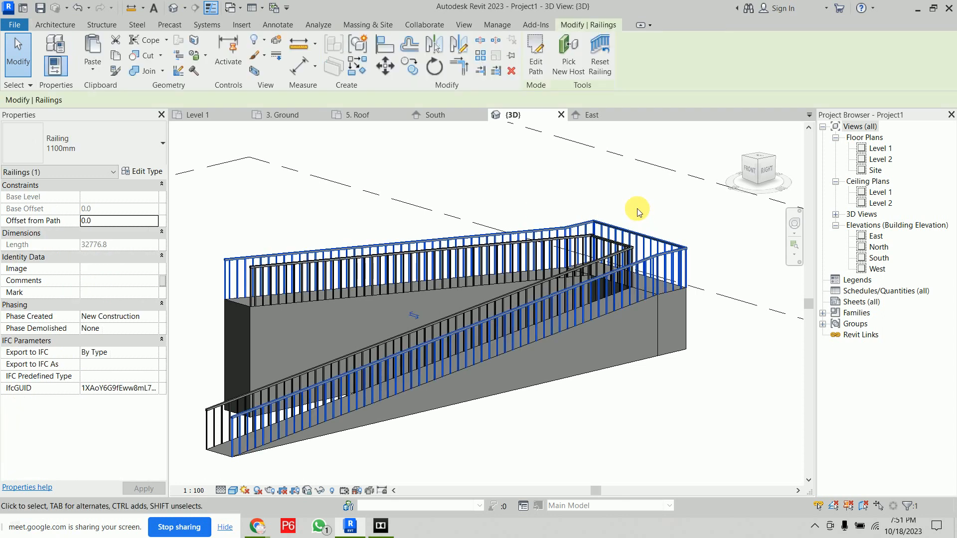
left_click(637, 208)
scroll(567, 229, "down", 2)
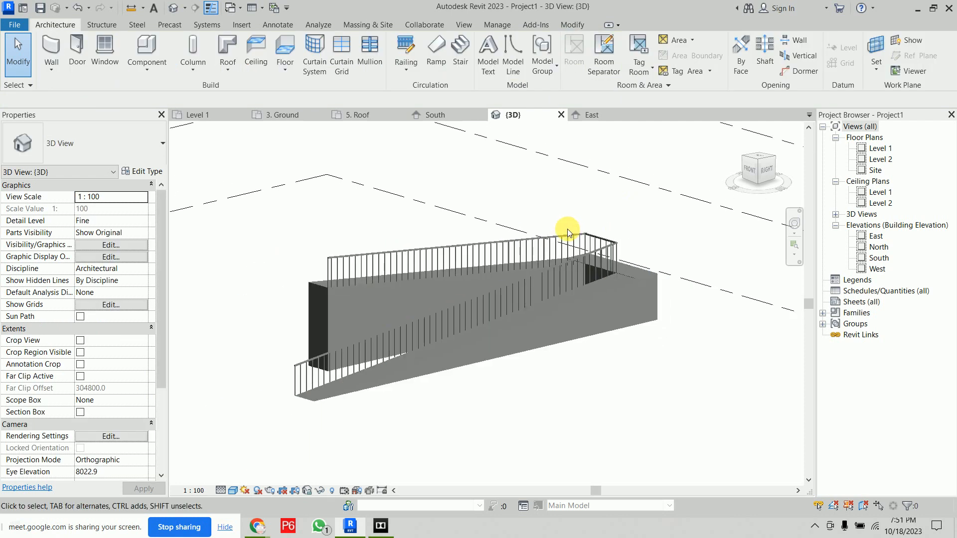
middle_click_drag(420, 304, 454, 324, "shift")
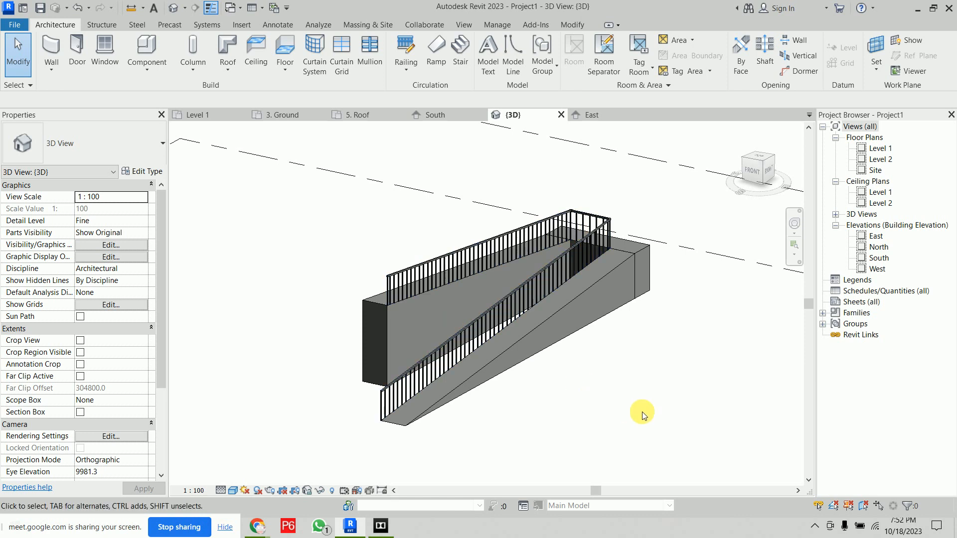
Step: Select the remaining inner railing on the ramp and choose another railing type for it
left_click(594, 219)
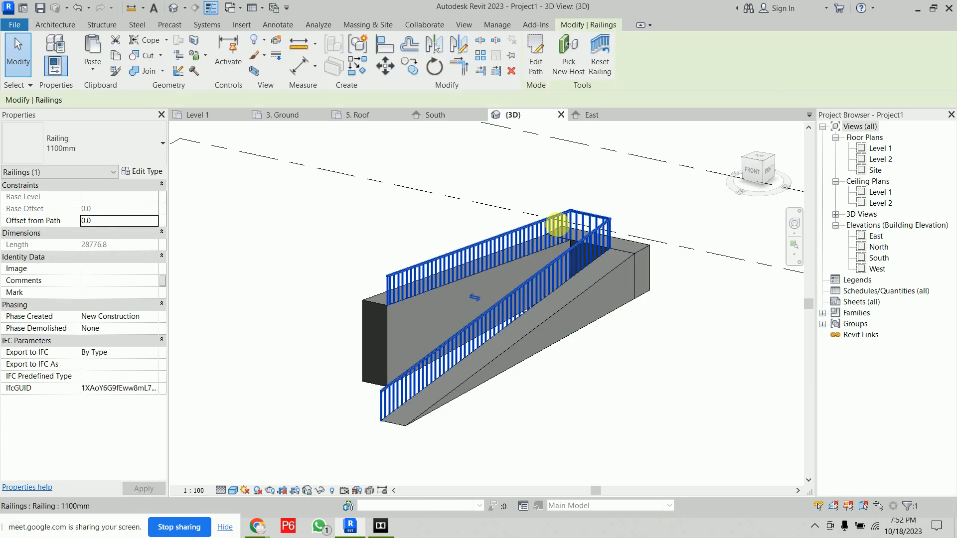
left_click(103, 137)
left_click(89, 249)
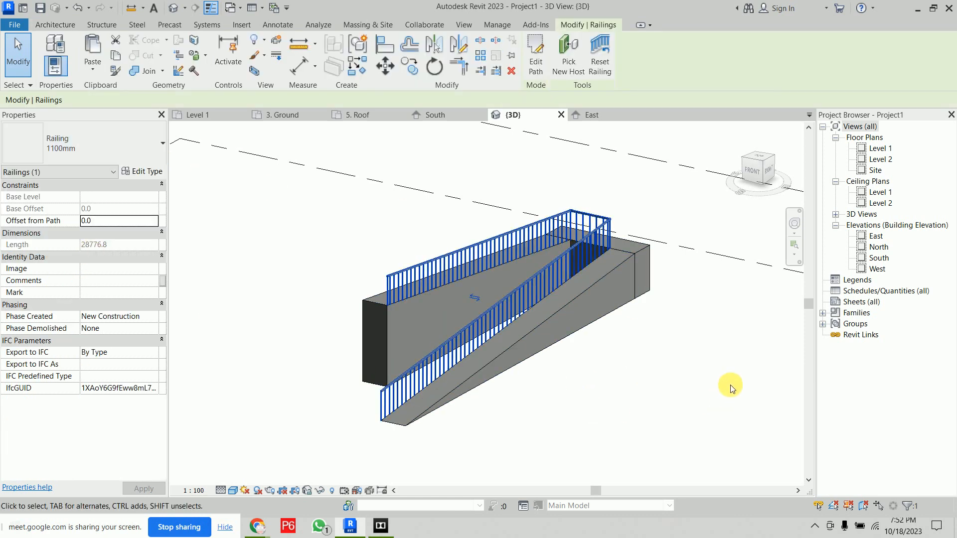
Step: Examine the Ramp Max Slope (1/x) parameter in the type properties of the ramp in the 3D view, and leave the ramp deselected
left_click(683, 369)
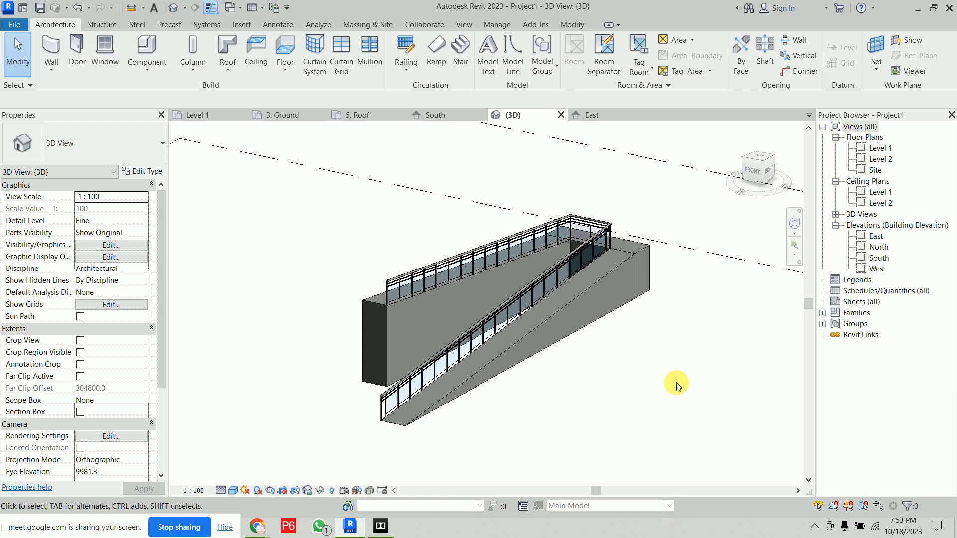
left_click(563, 311)
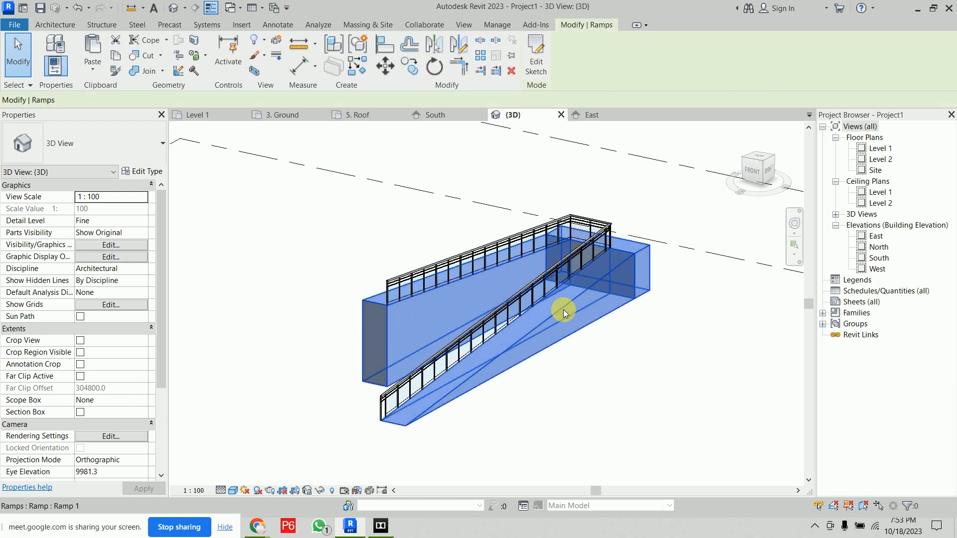
left_click(141, 172)
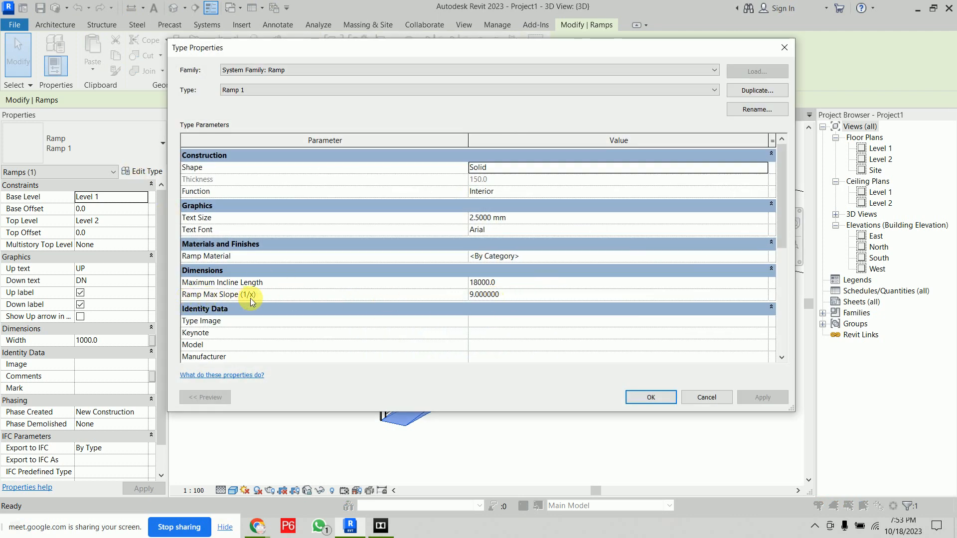
mouse_move(267, 298)
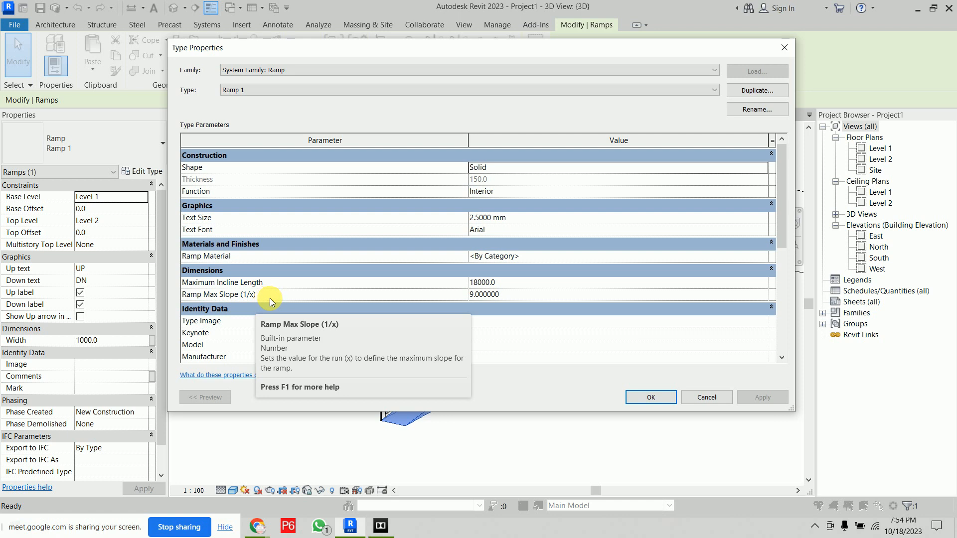
left_click(529, 296)
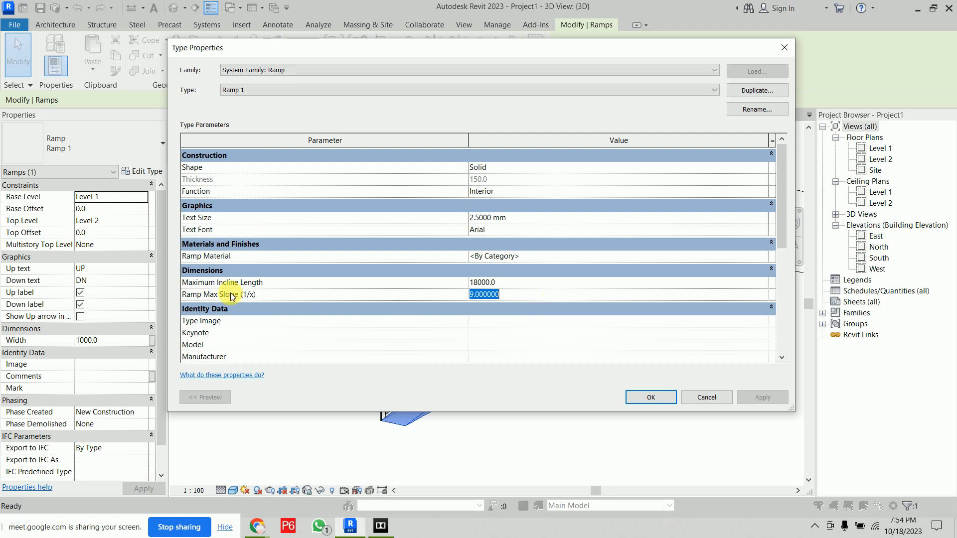
mouse_move(273, 297)
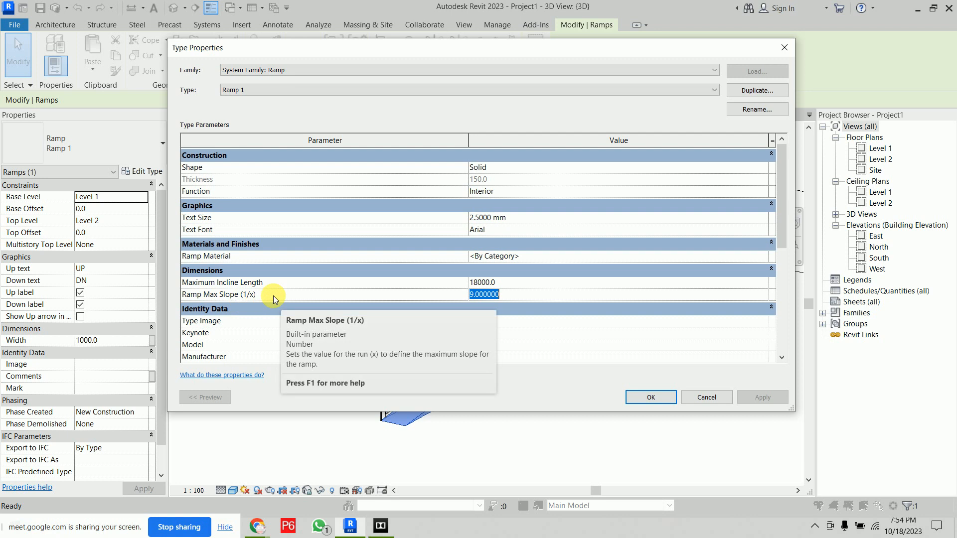
left_click(644, 397)
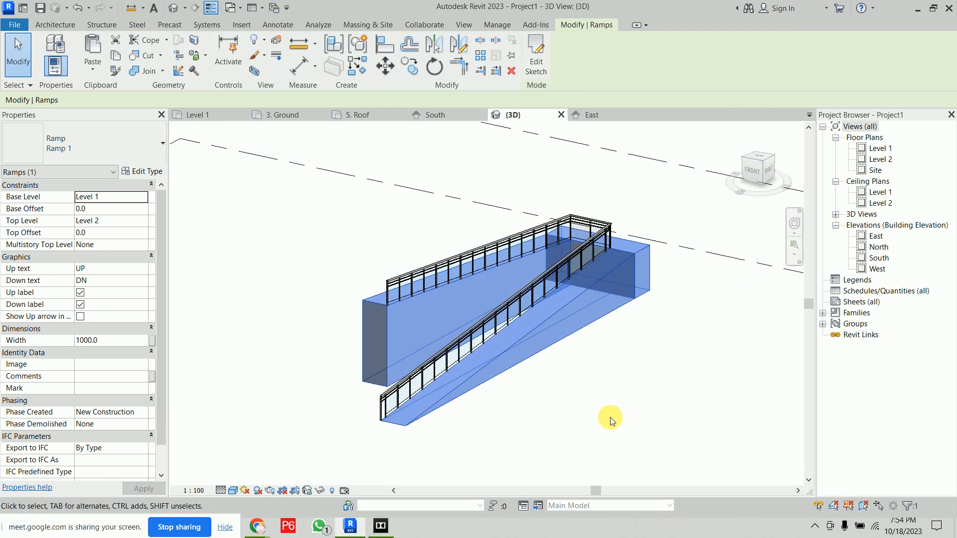
left_click(612, 421)
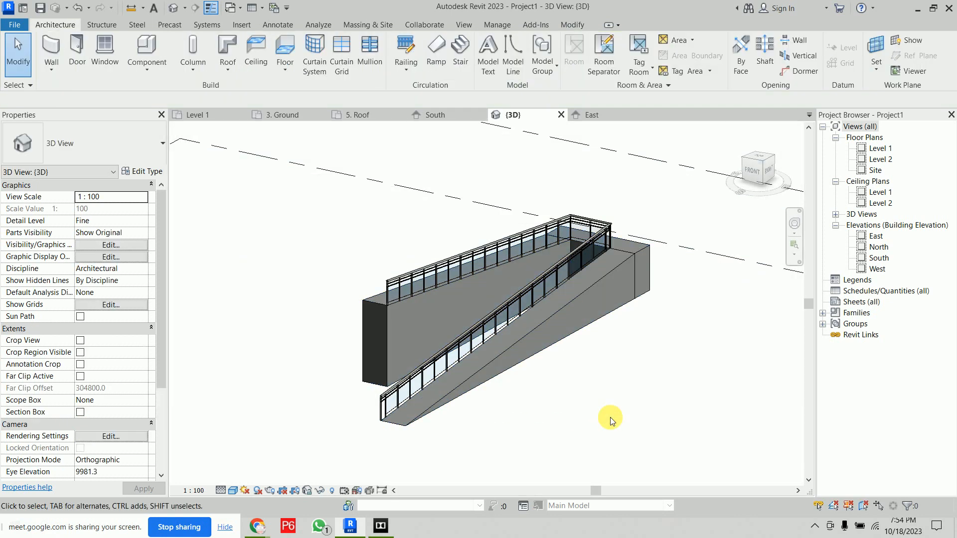